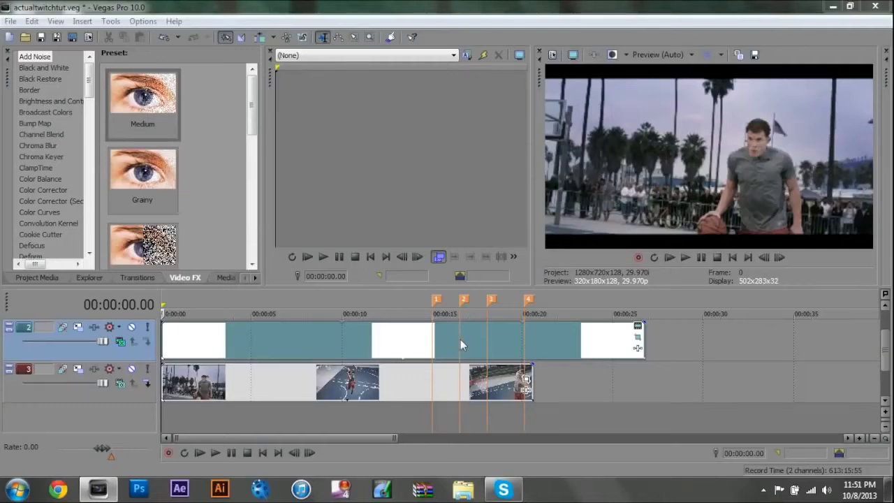
# - Play the video from marker 1 at 00:00:15.00, and look over the audio, white overlay and basketball clip tracks
pyautogui.click(433, 385)
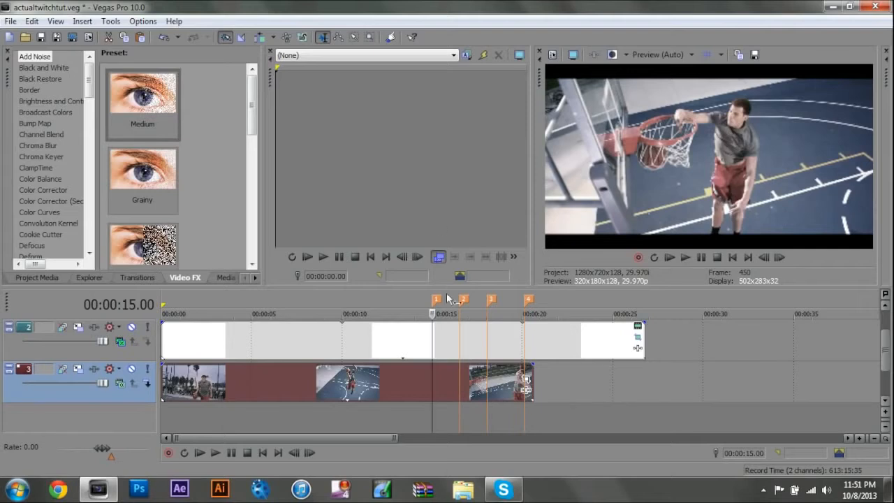
pyautogui.press('space')
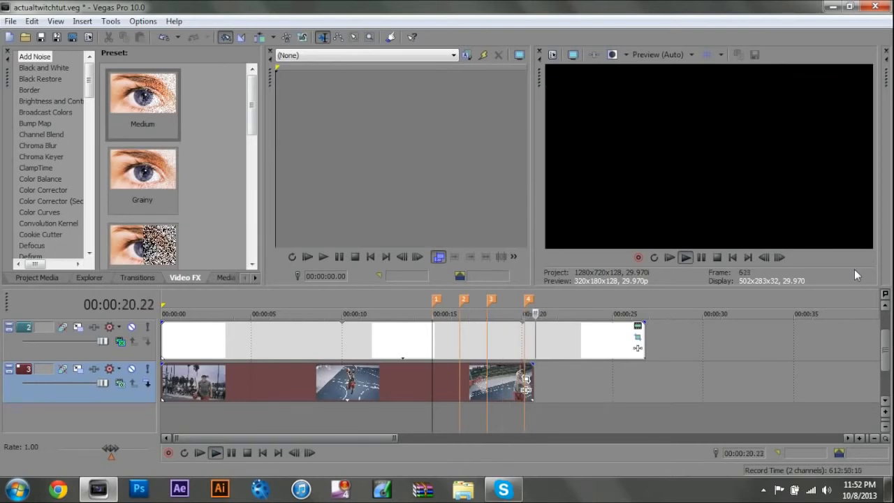
pyautogui.click(717, 257)
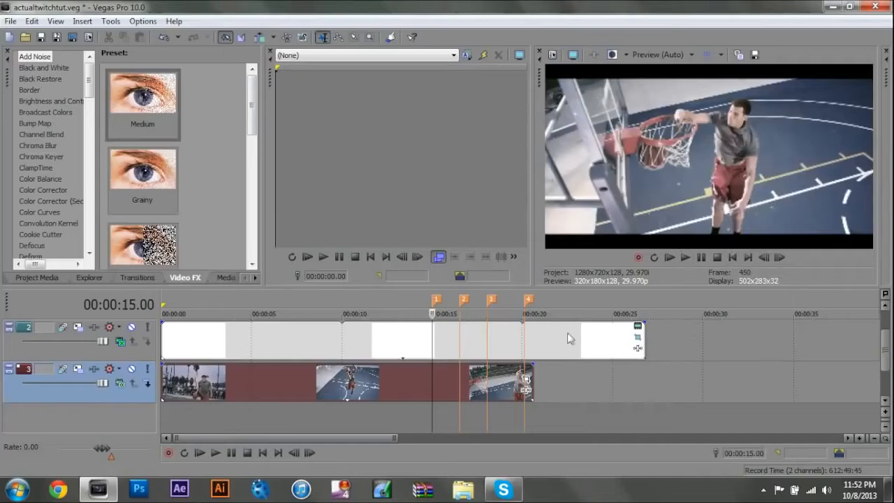
pyautogui.click(886, 306)
pyautogui.click(320, 340)
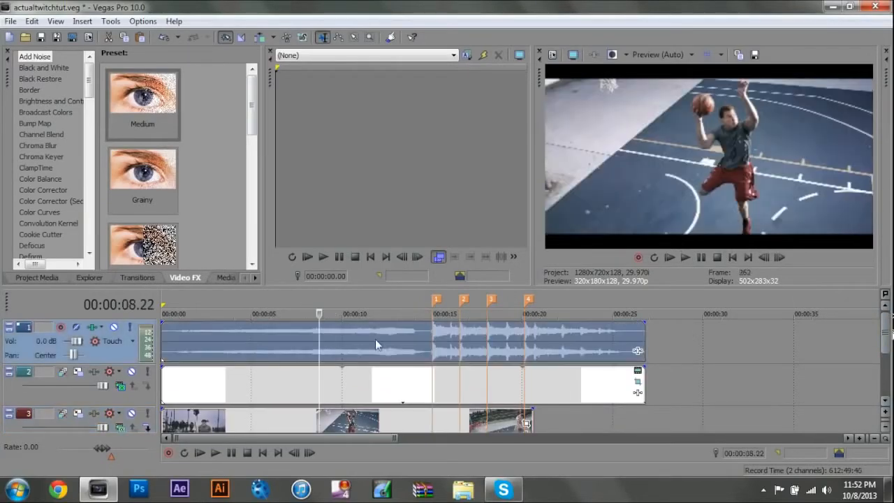
pyautogui.click(381, 395)
pyautogui.click(418, 419)
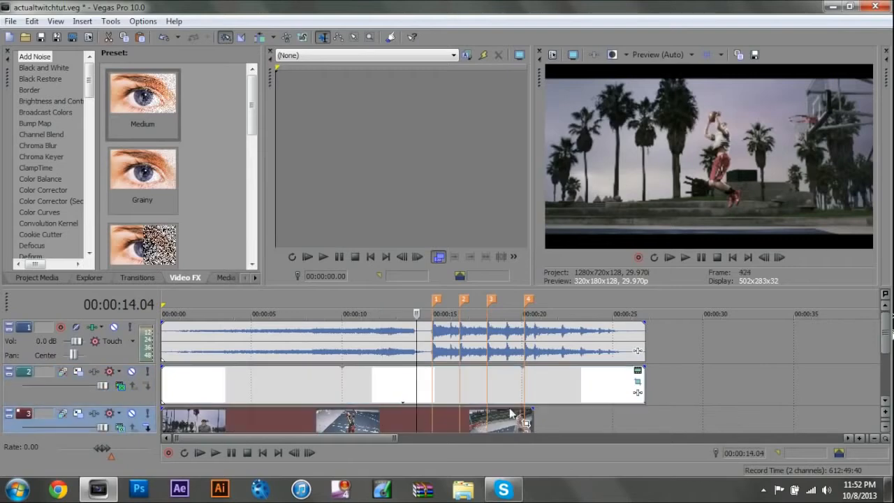
pyautogui.click(886, 402)
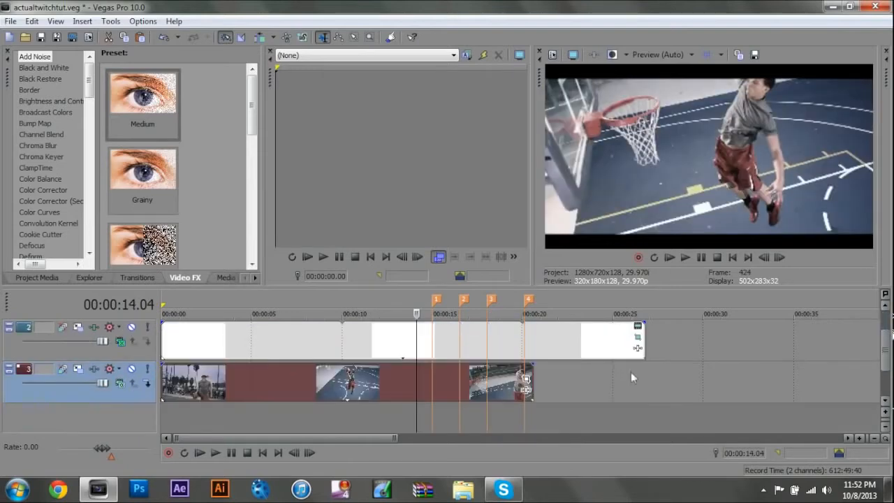
# - Set the basketball clip on track 3 to Disable Resample
pyautogui.click(353, 340)
pyautogui.rightClick(408, 379)
pyautogui.moveTo(439, 293)
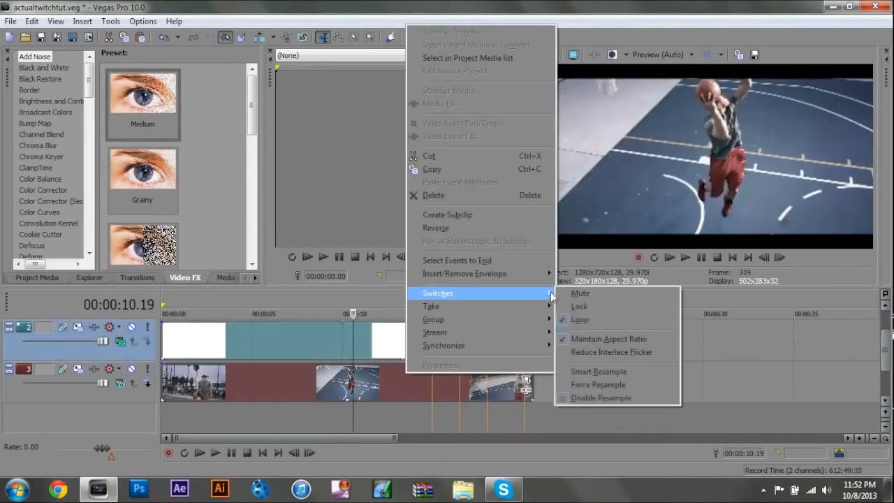
pyautogui.click(594, 398)
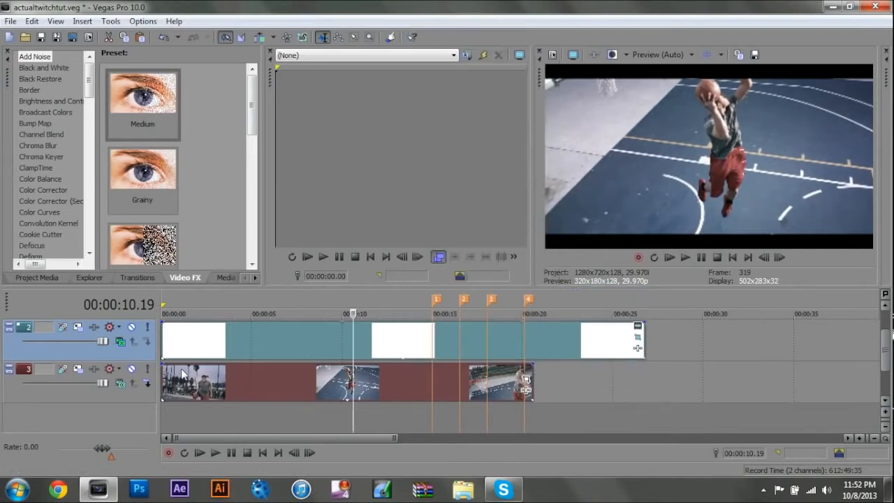
# - Inspect the basketball clip's frames at its start and at markers 1 to 4 in a closer timeline view
pyautogui.click(163, 391)
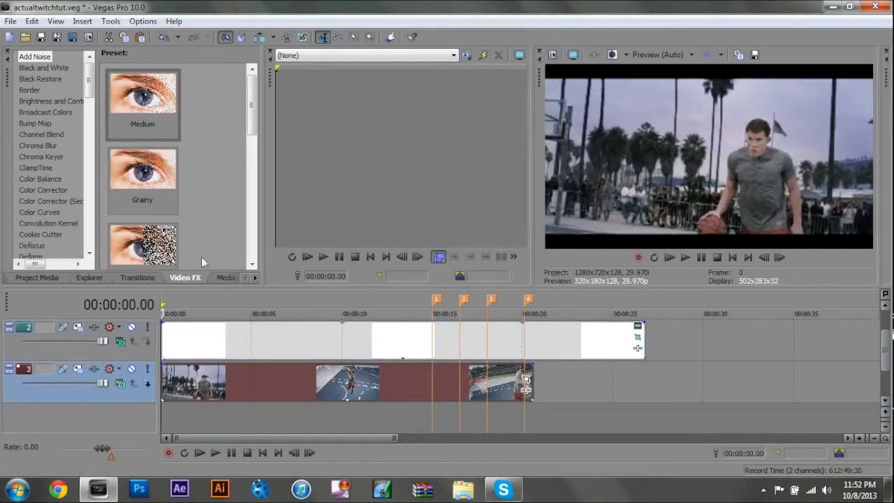
pyautogui.click(431, 388)
pyautogui.moveTo(178, 438); pyautogui.dragTo(232, 438)
pyautogui.moveTo(396, 438); pyautogui.dragTo(342, 439)
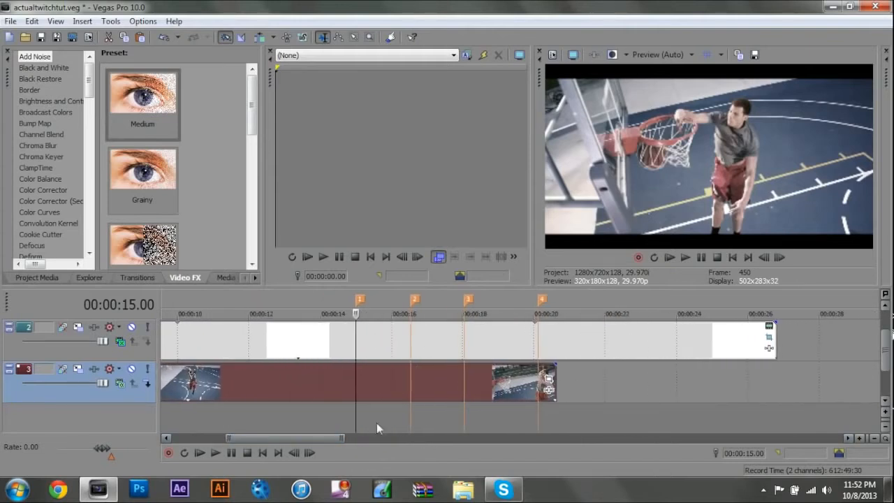
pyautogui.click(410, 384)
pyautogui.click(467, 386)
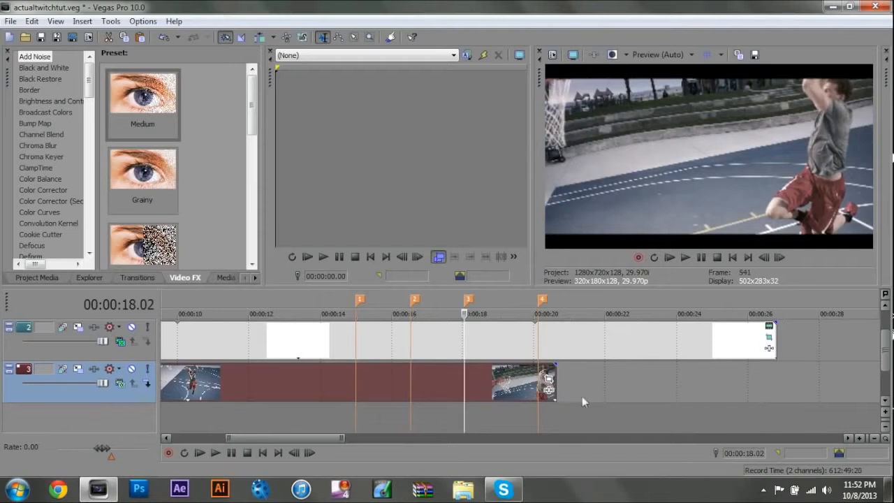
pyautogui.click(537, 378)
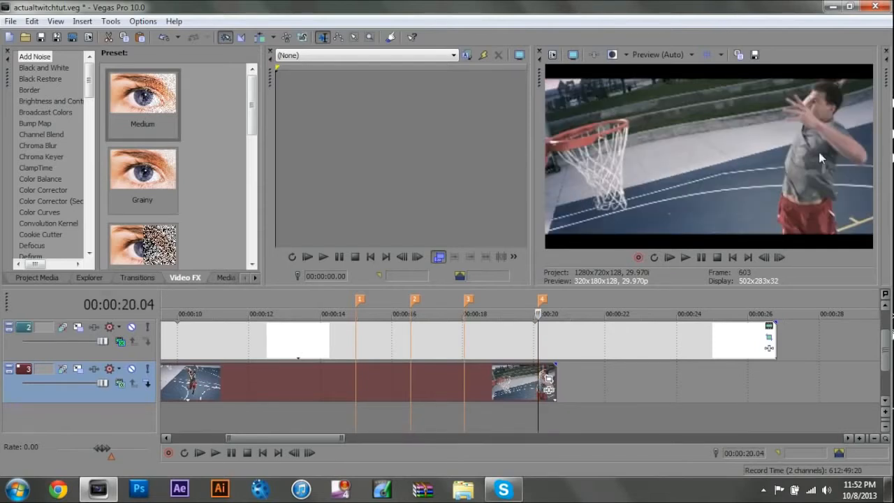
# - Split the track 3 basketball clip at markers 1, 2, 3 and 4, and select the segment starting at marker 1
pyautogui.click(354, 378)
pyautogui.moveTo(342, 439); pyautogui.dragTo(301, 439)
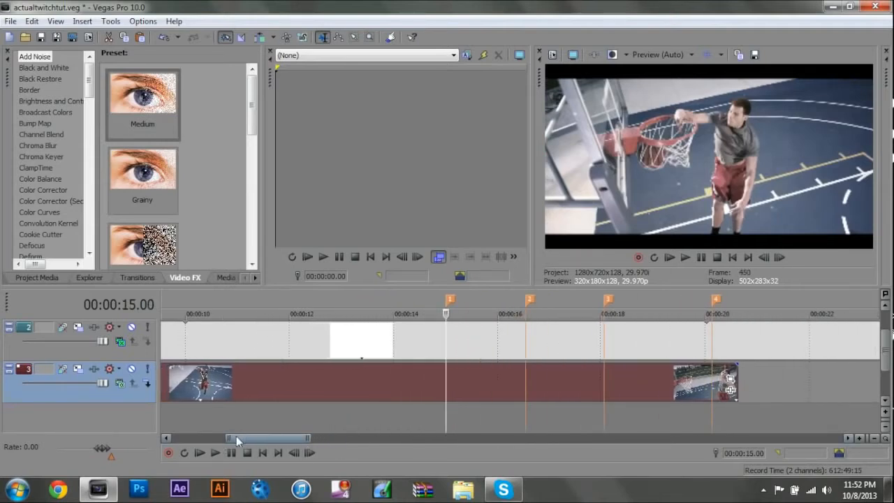
pyautogui.moveTo(232, 438); pyautogui.dragTo(242, 437)
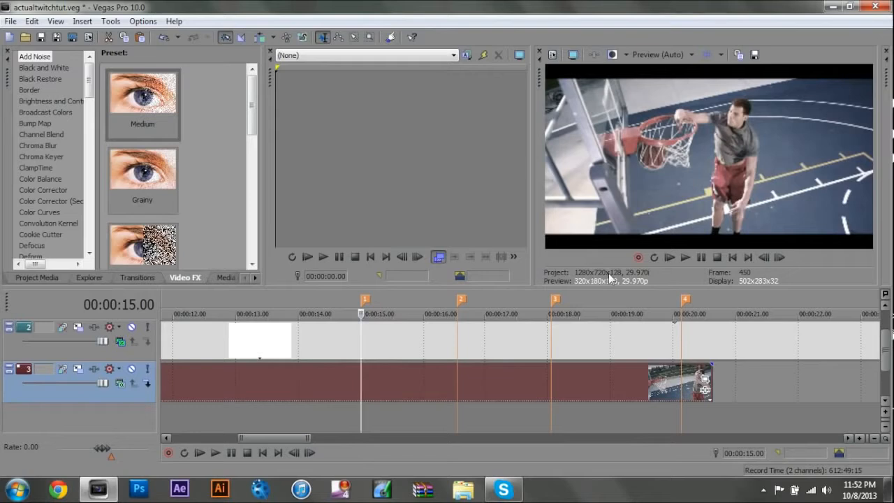
pyautogui.click(459, 377)
pyautogui.click(551, 377)
pyautogui.click(690, 371)
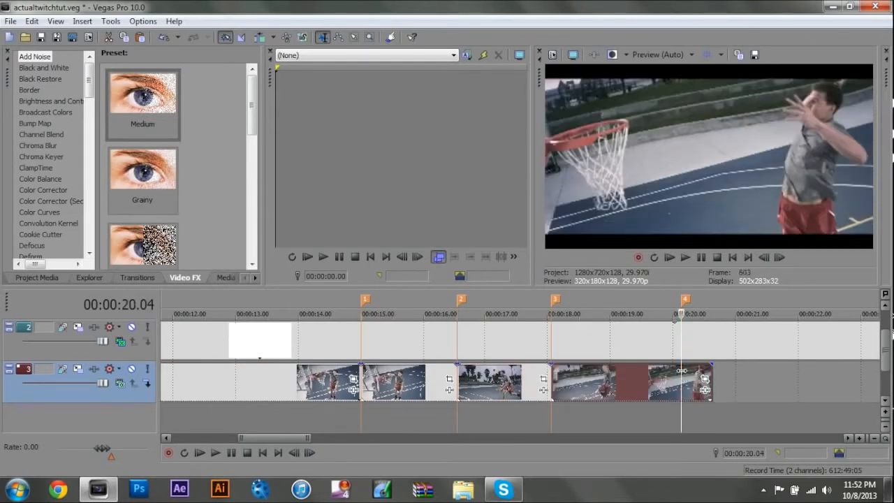
pyautogui.press('s')
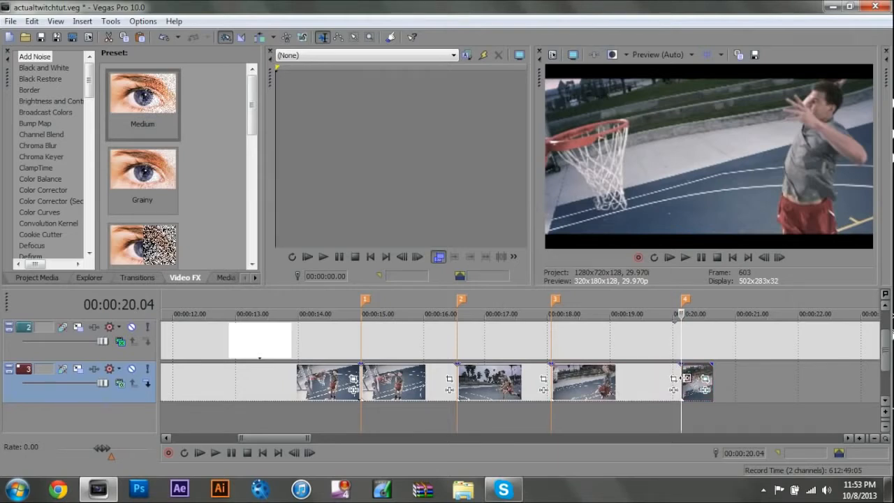
pyautogui.click(360, 384)
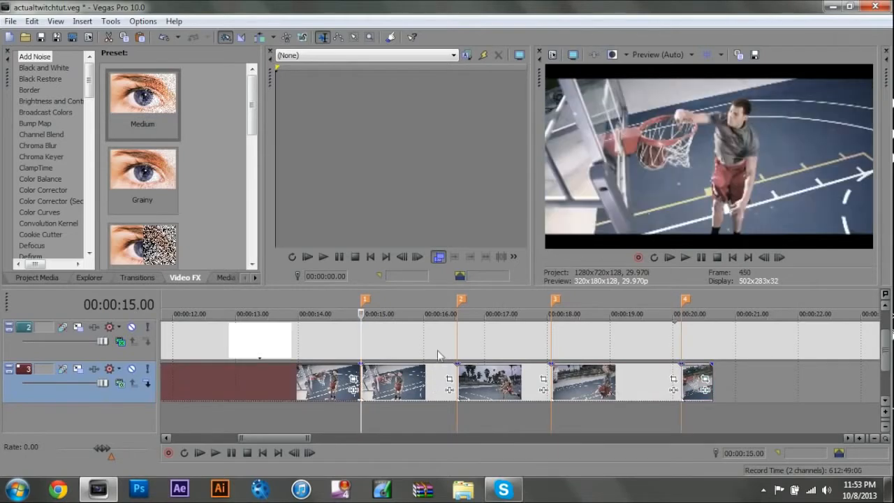
pyautogui.click(365, 375)
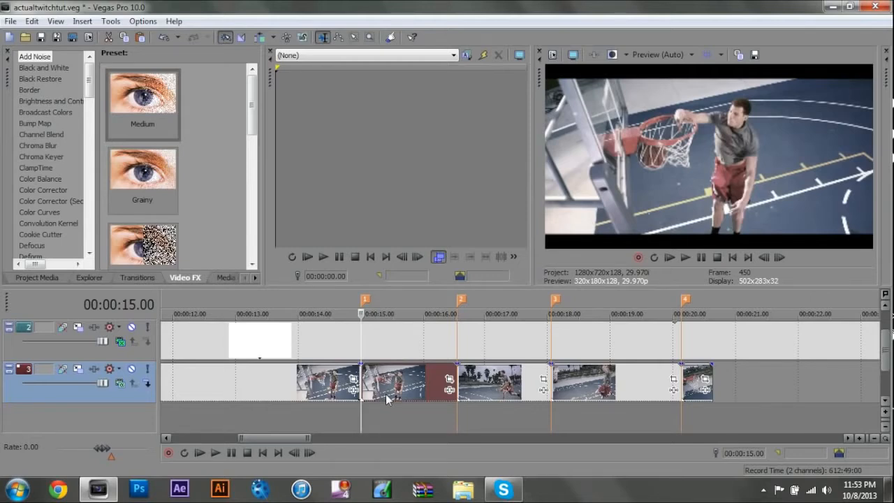
# - Set the project's stereoscopic 3D mode to Anaglyphic (red/cyan) and apply it
pyautogui.click(552, 55)
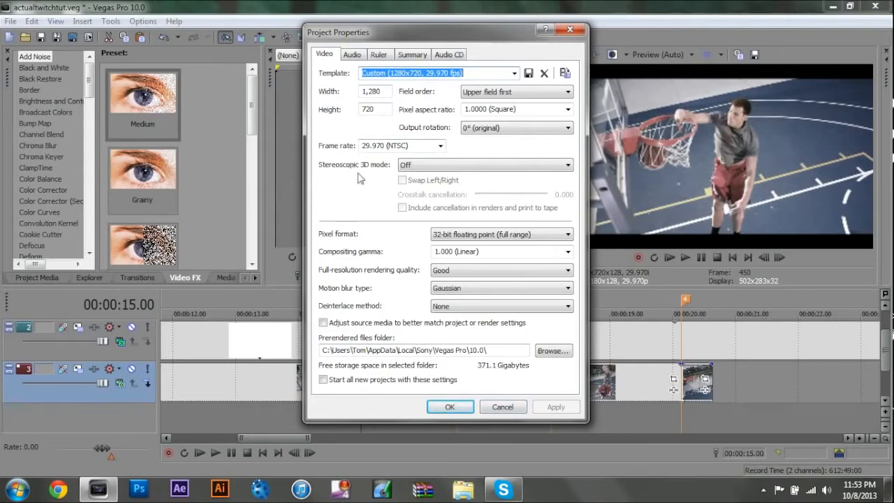
pyautogui.click(530, 172)
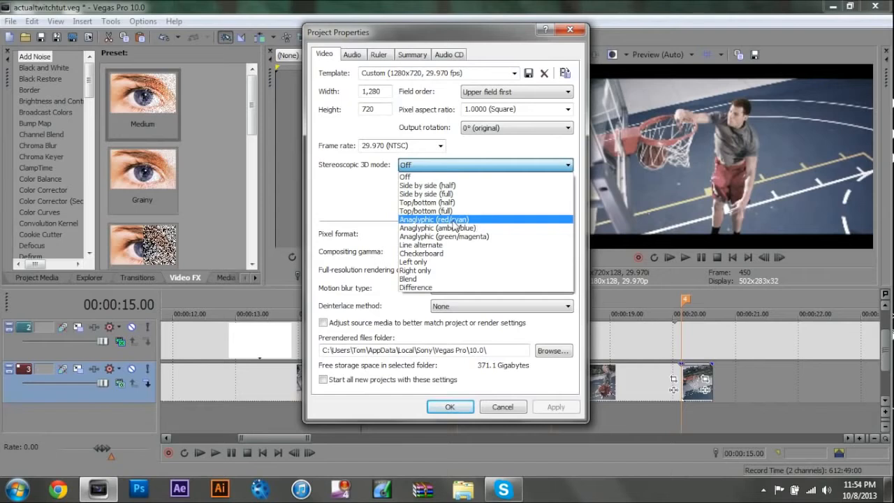
pyautogui.click(456, 223)
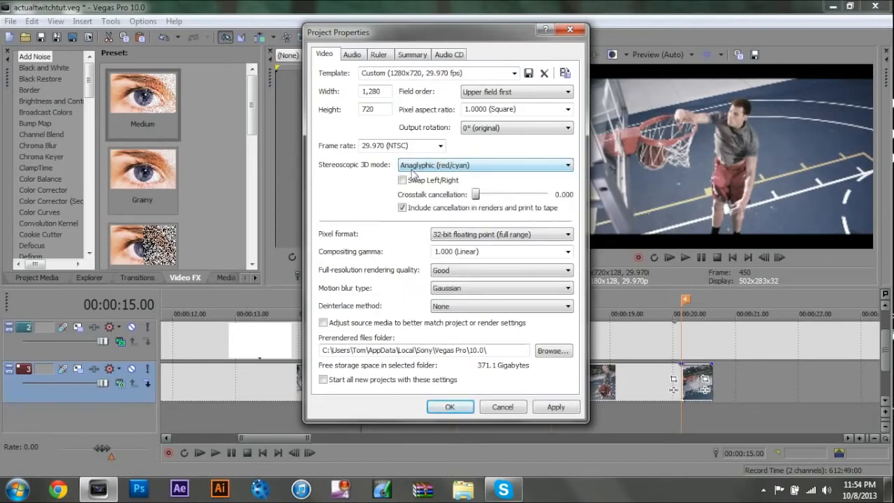
pyautogui.click(563, 406)
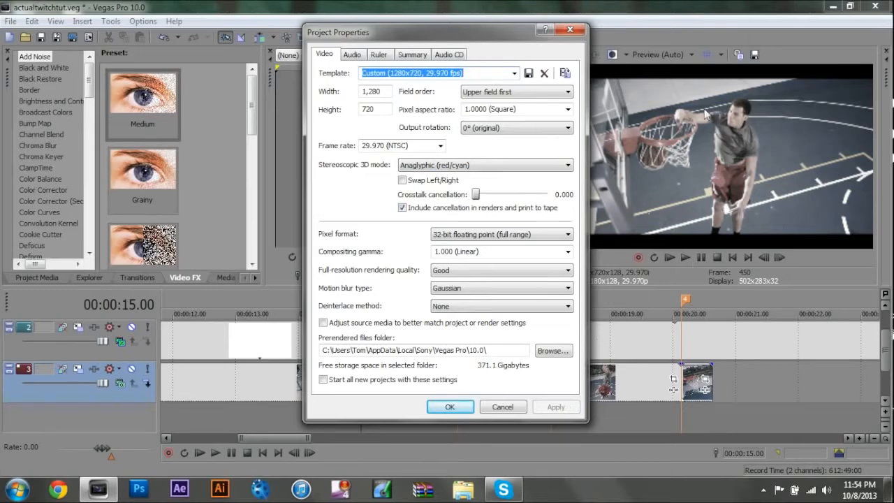
pyautogui.click(450, 407)
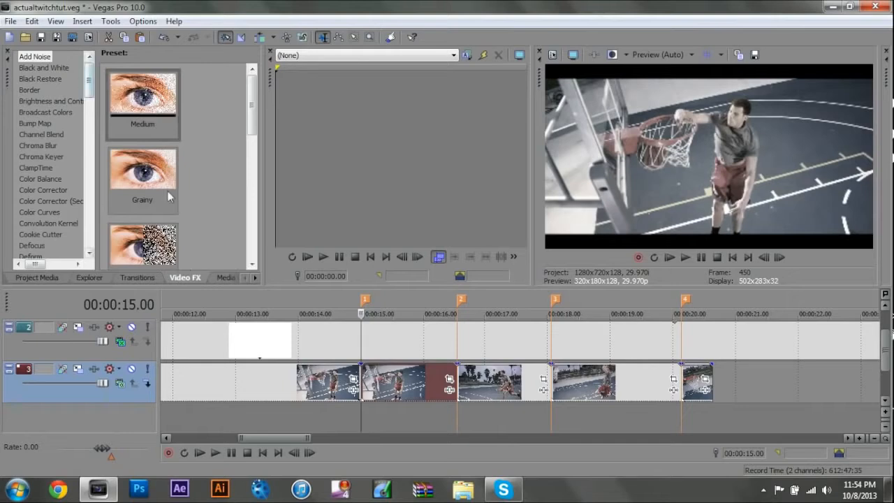
# - Add the Saturation Adjust effect with the Reset to None preset to track 3 and set its Low value to 1.0000
pyautogui.scroll(-20, 62, 105)
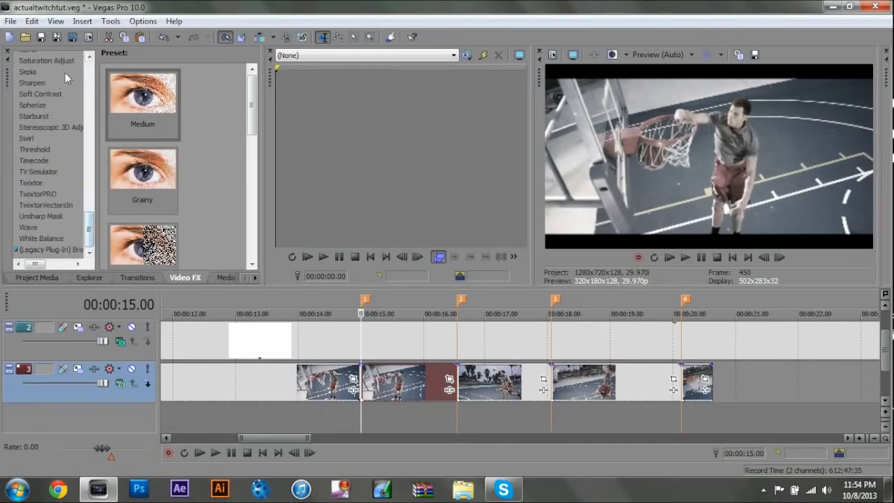
pyautogui.click(46, 60)
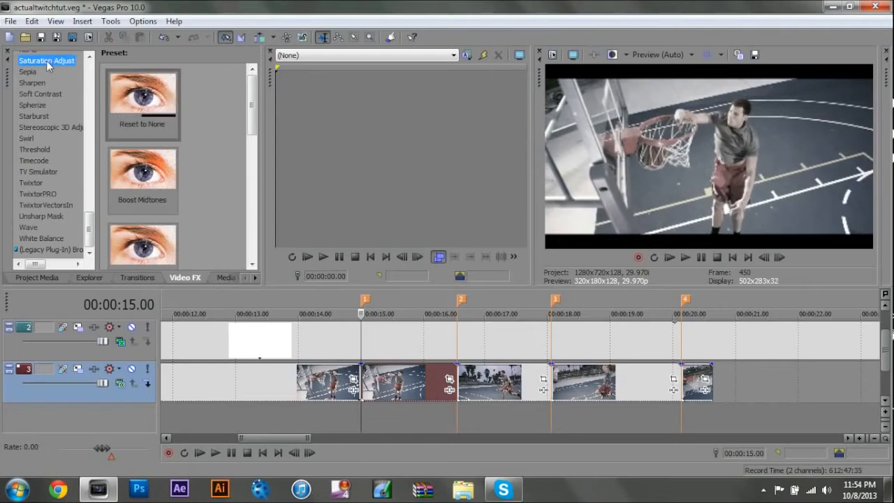
pyautogui.click(142, 96)
pyautogui.moveTo(143, 95); pyautogui.dragTo(94, 368)
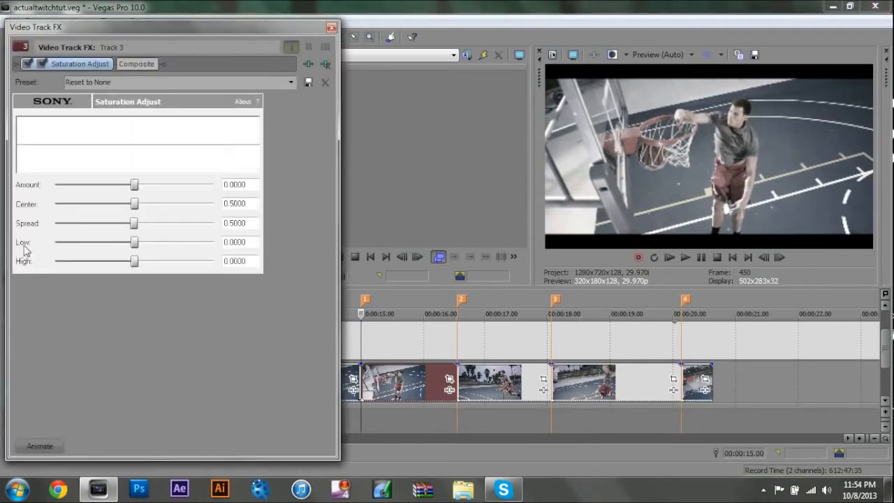
pyautogui.moveTo(135, 243); pyautogui.dragTo(284, 250)
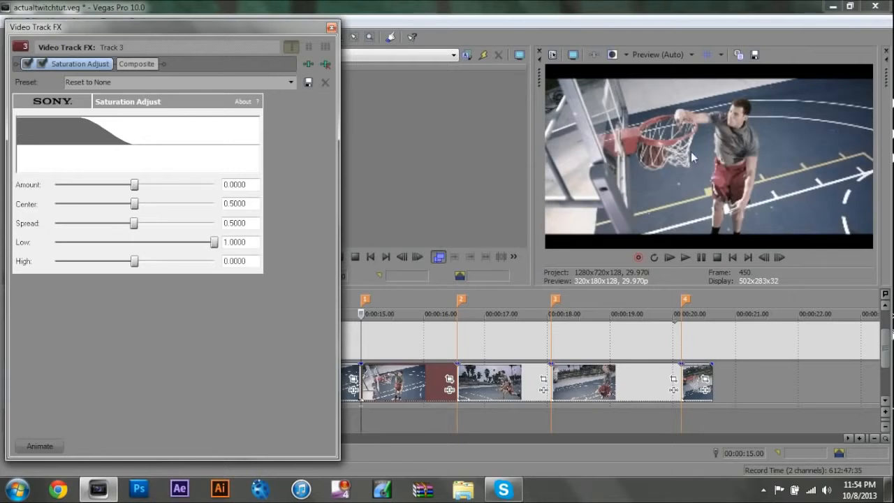
pyautogui.click(332, 27)
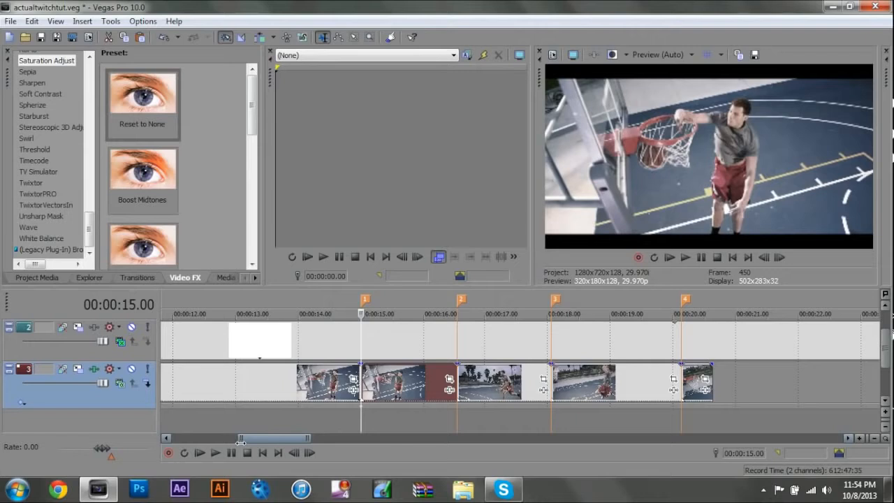
# - Open the Event Pan/Crop settings of the track 3 segment between markers 1 and 2
pyautogui.moveTo(241, 439); pyautogui.dragTo(250, 439)
pyautogui.moveTo(311, 439); pyautogui.dragTo(297, 439)
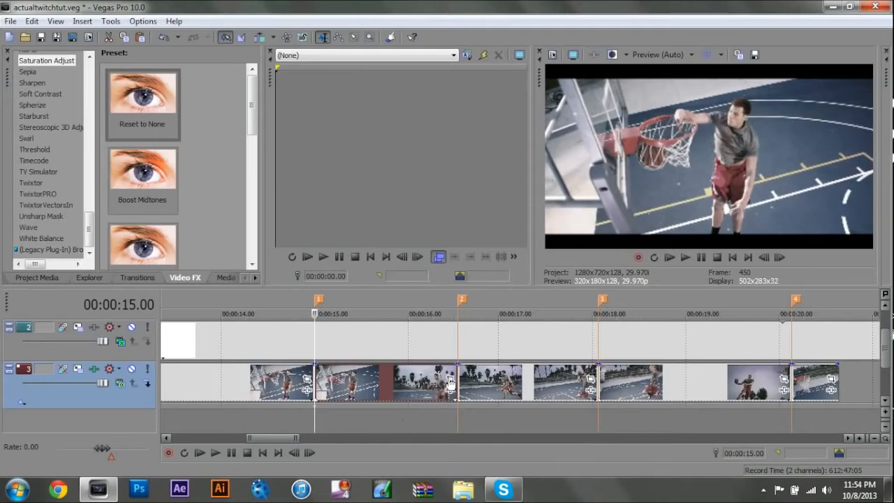
pyautogui.click(449, 379)
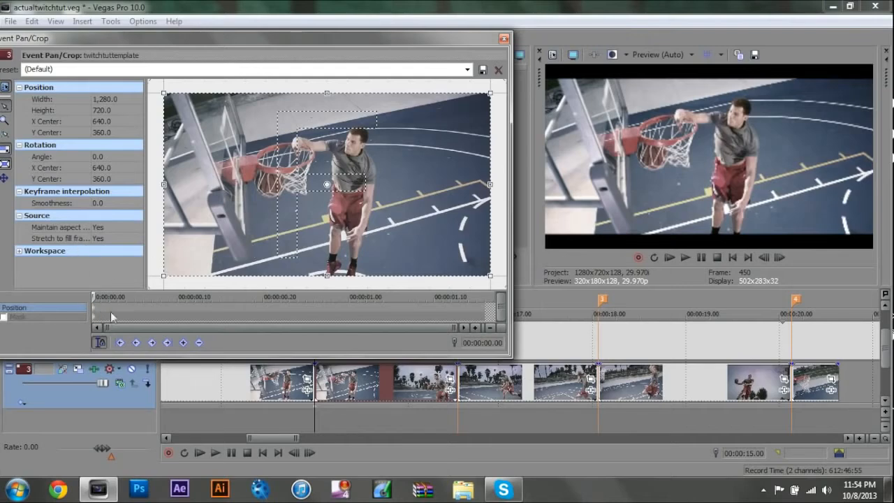
pyautogui.click(504, 39)
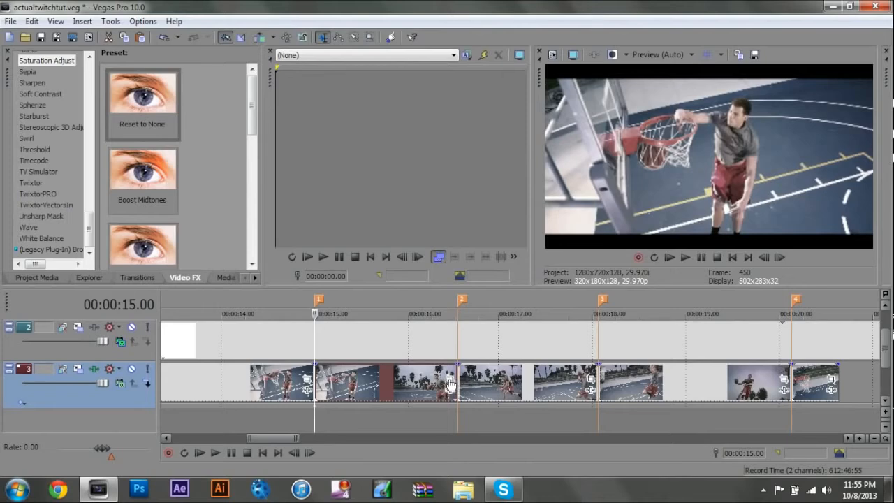
pyautogui.click(451, 381)
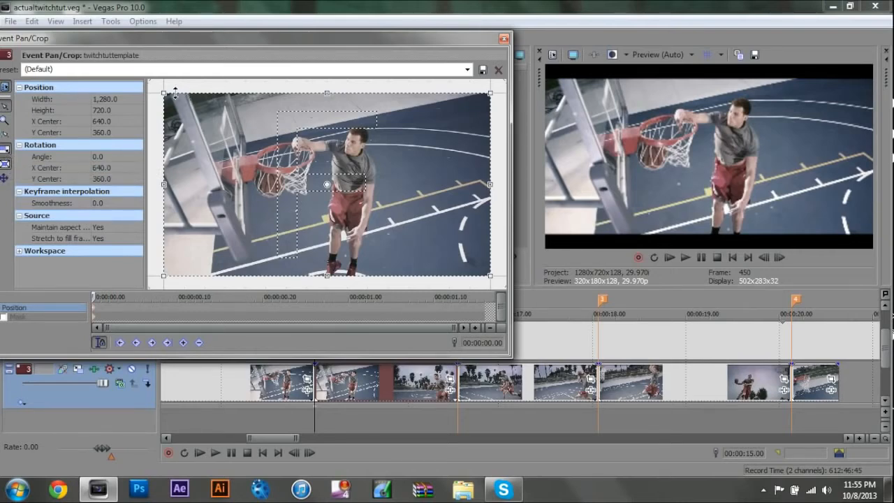
# - Try a centered crop of about 751 by 422 on the segment, and undo it
pyautogui.moveTo(164, 94); pyautogui.dragTo(231, 131)
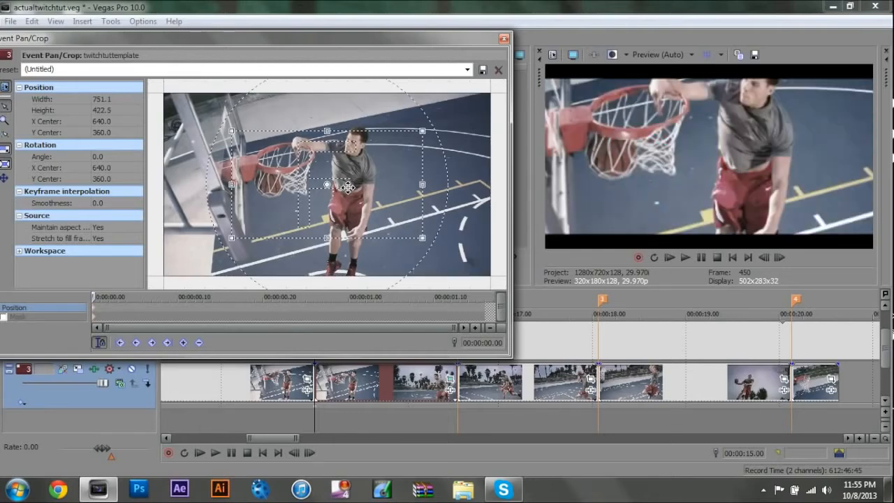
pyautogui.hotkey('ctrl', 'z')
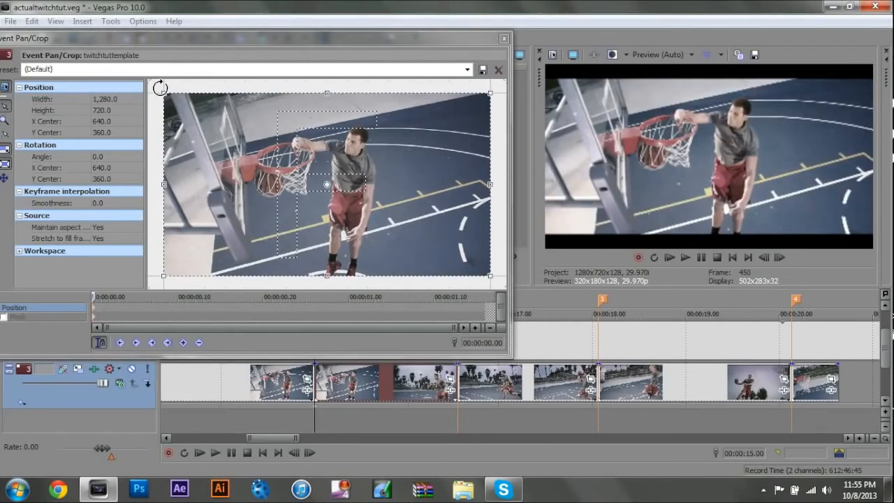
# - Keyframe the segment's crop at 00:00:00.02 to about 1,125 by 633, centered at about X 707, Y 386
pyautogui.click(94, 308)
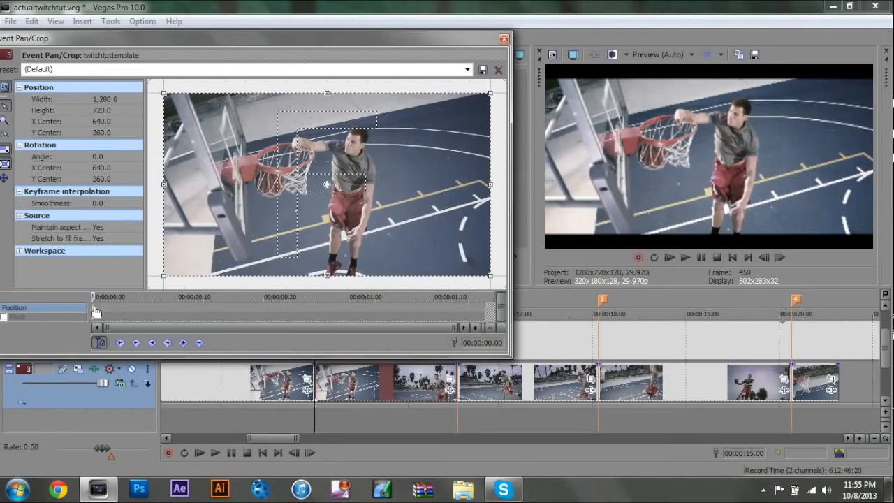
pyautogui.click(780, 258)
pyautogui.click(780, 258)
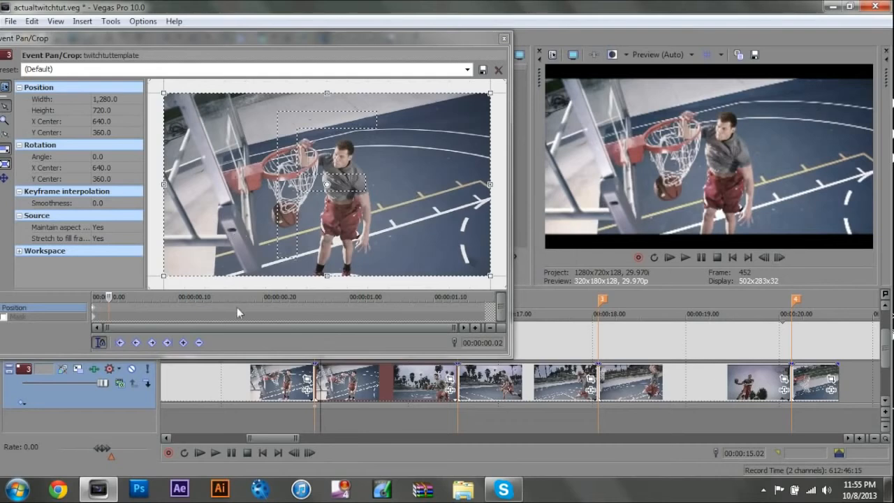
pyautogui.moveTo(163, 93); pyautogui.dragTo(176, 100)
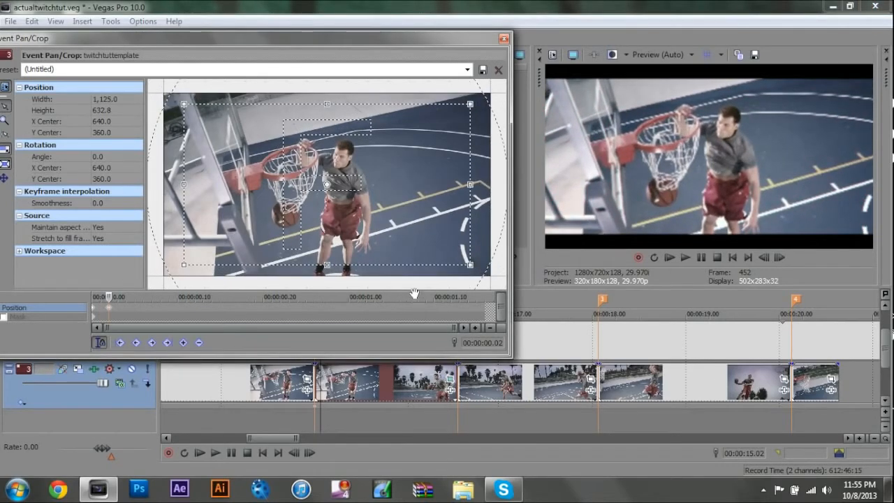
pyautogui.moveTo(420, 216); pyautogui.dragTo(437, 223)
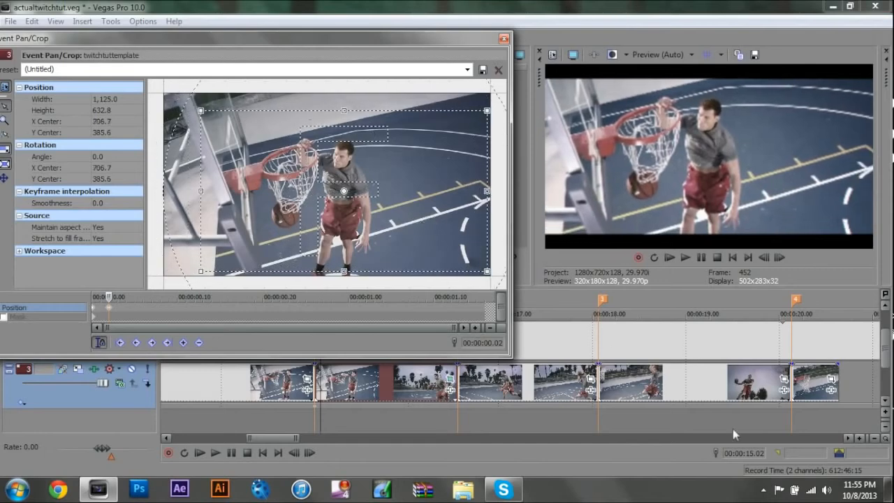
# - Keyframe the crop at 00:00:00.04 by shifting its center to about X 568, Y 388
pyautogui.click(779, 258)
pyautogui.click(780, 257)
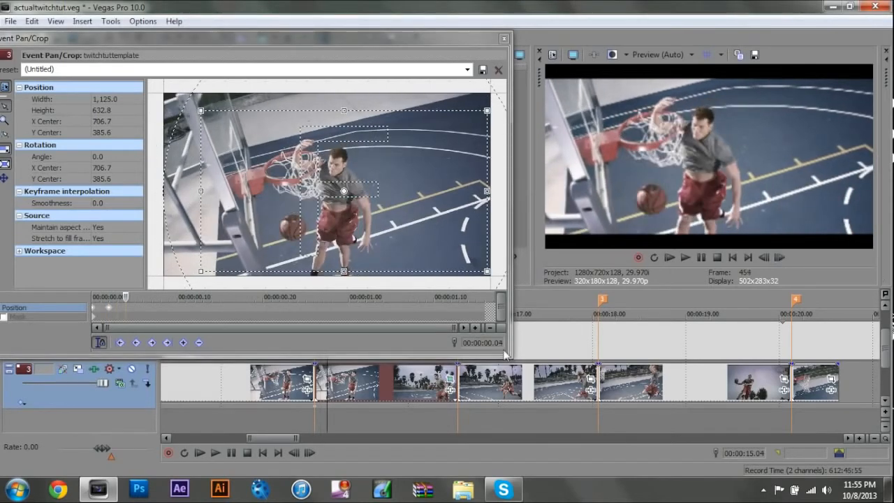
pyautogui.moveTo(391, 212); pyautogui.dragTo(355, 213)
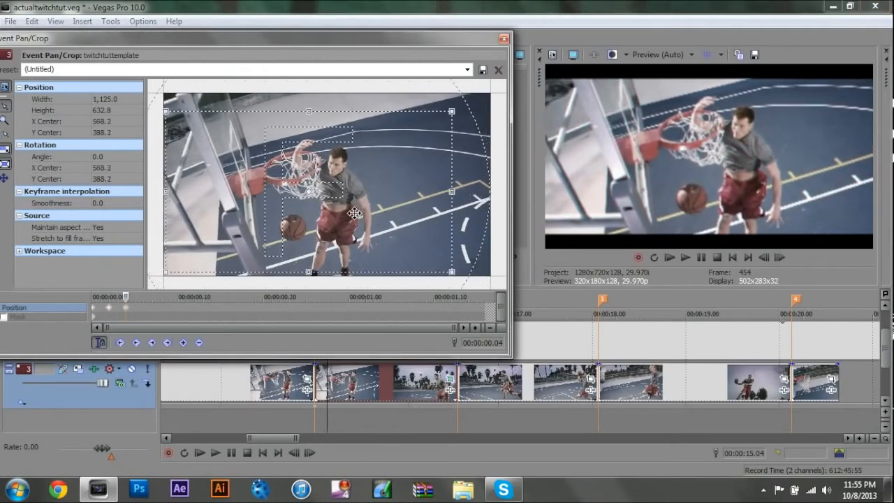
# - Keyframe the crop at 00:00:00.06 by shifting its center to about X 571, Y 322
pyautogui.click(780, 258)
pyautogui.click(780, 258)
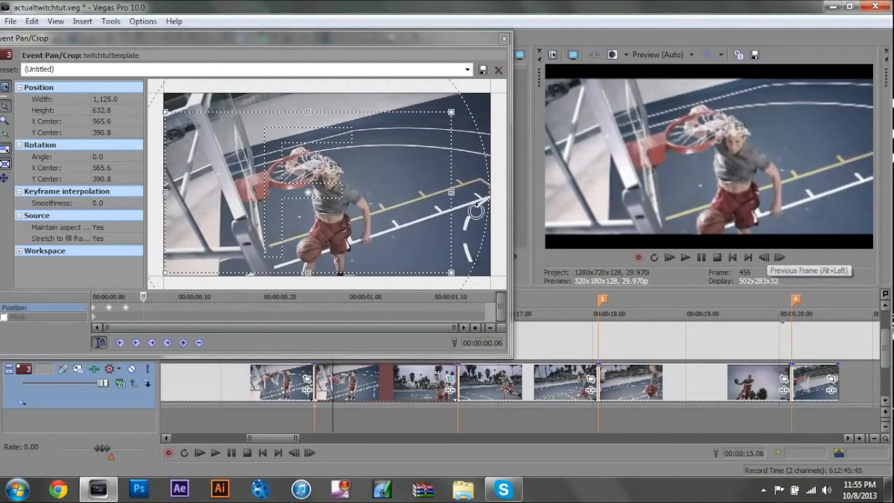
pyautogui.click(396, 225)
pyautogui.moveTo(396, 224); pyautogui.dragTo(378, 209)
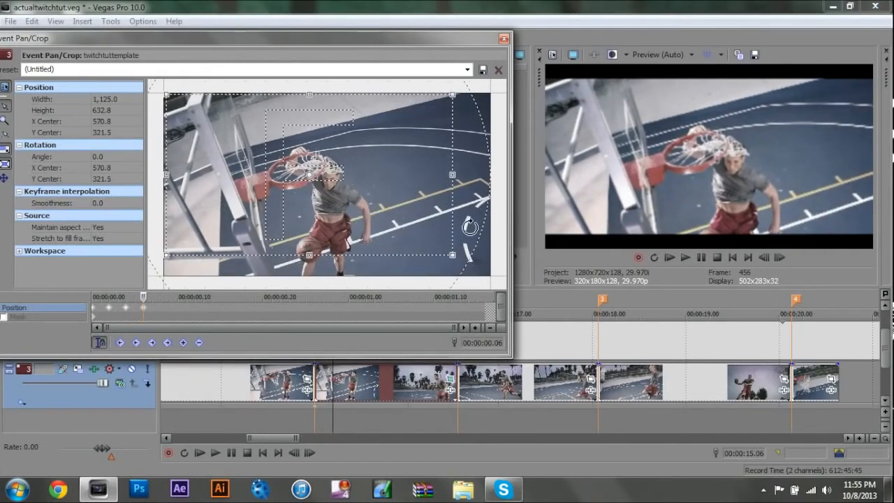
# - Keyframe the crop at 00:00:00.08 by shifting its center to about X 709, Y 324
pyautogui.click(780, 257)
pyautogui.click(780, 257)
pyautogui.moveTo(310, 190); pyautogui.dragTo(345, 194)
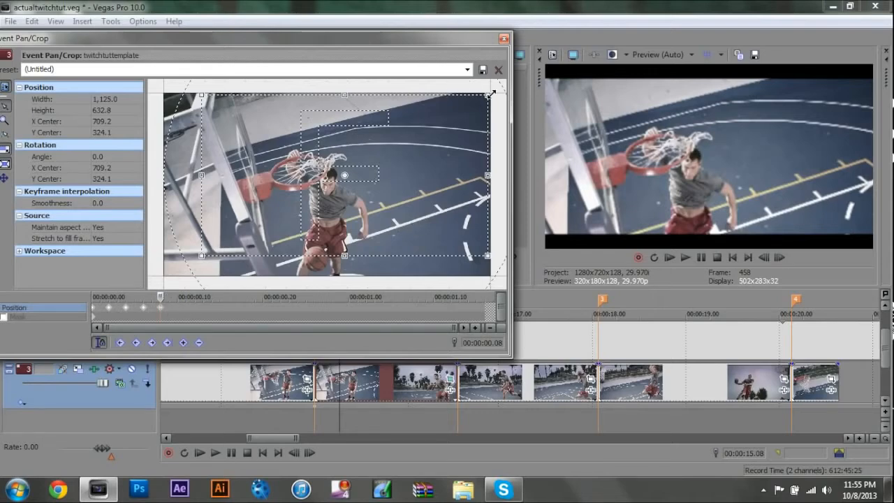
# - Restore the crop to the full frame at 00:00:00.11 and close the Event Pan/Crop settings
pyautogui.click(781, 257)
pyautogui.click(781, 257)
pyautogui.click(781, 257)
pyautogui.rightClick(299, 199)
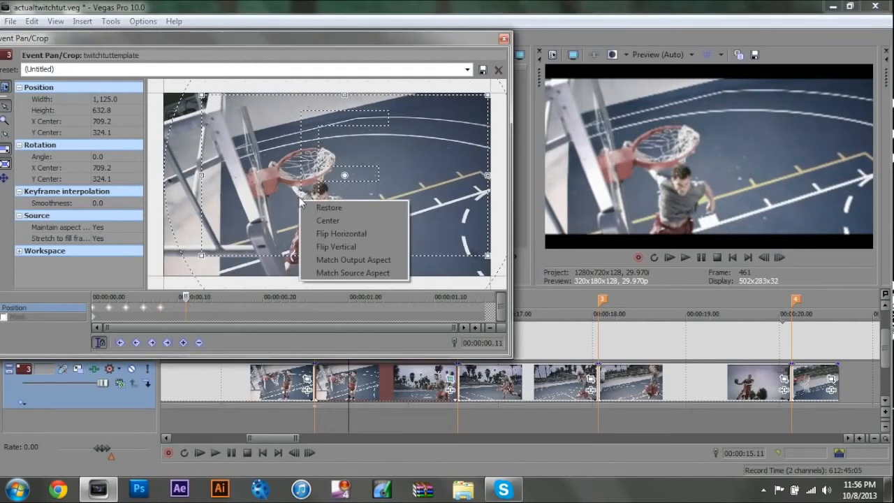
pyautogui.click(318, 209)
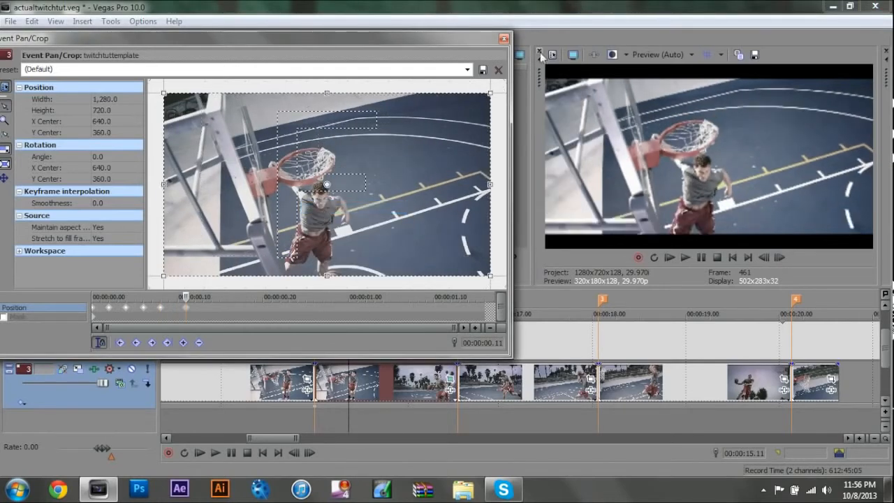
pyautogui.click(504, 40)
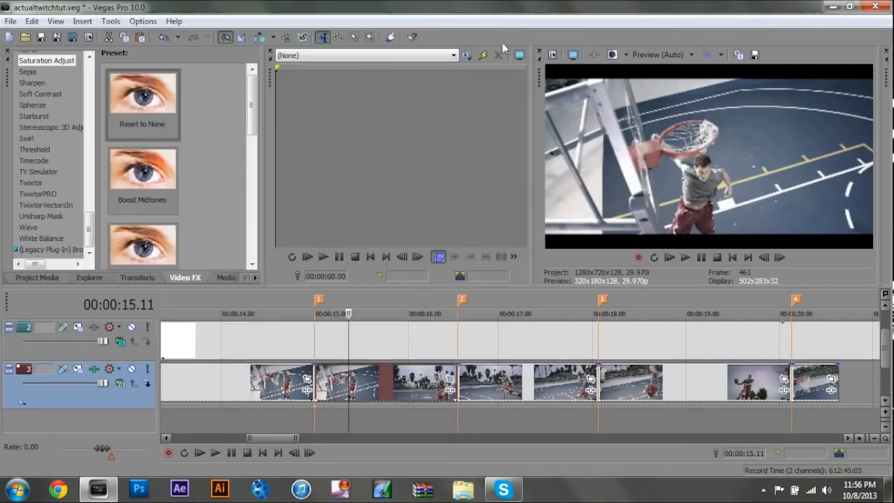
# - Select the time range of the segment between markers 1 and 2 and play it back to check the shake
pyautogui.doubleClick(376, 382)
pyautogui.click(687, 257)
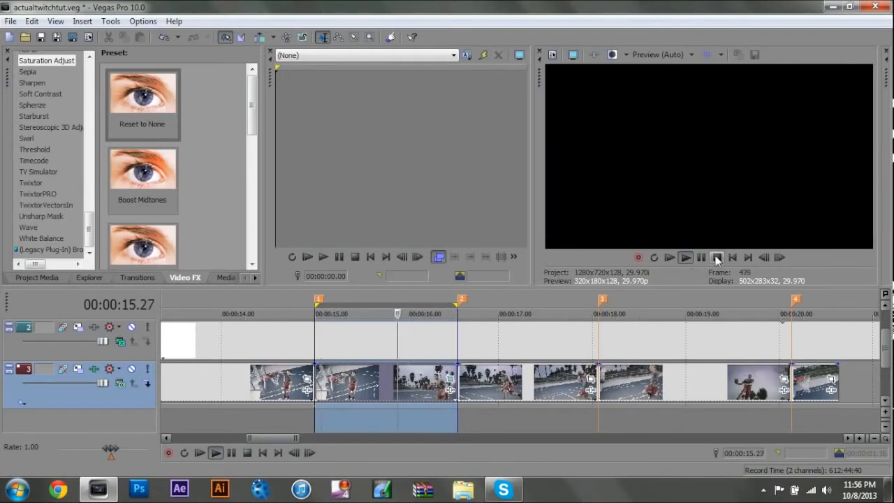
pyautogui.press('space')
# - Move the segment's last pan/crop keyframe to about 00:00:00.13 and replay the segment
pyautogui.click(451, 377)
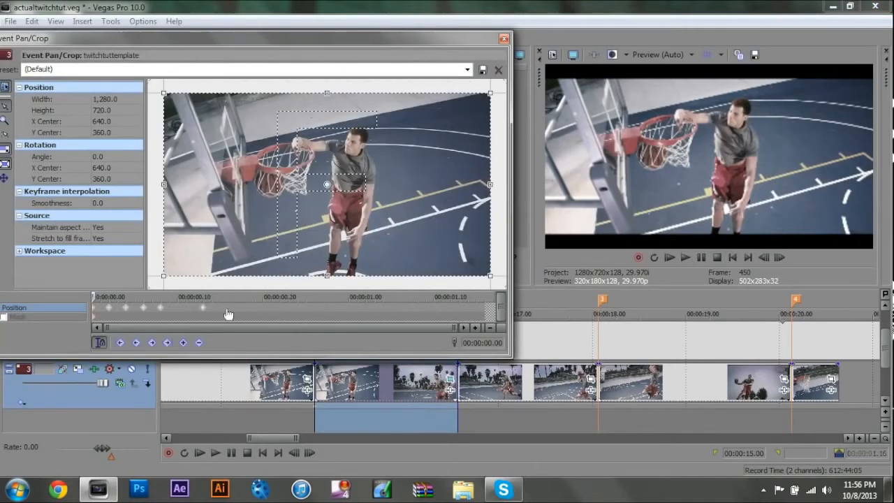
pyautogui.click(504, 40)
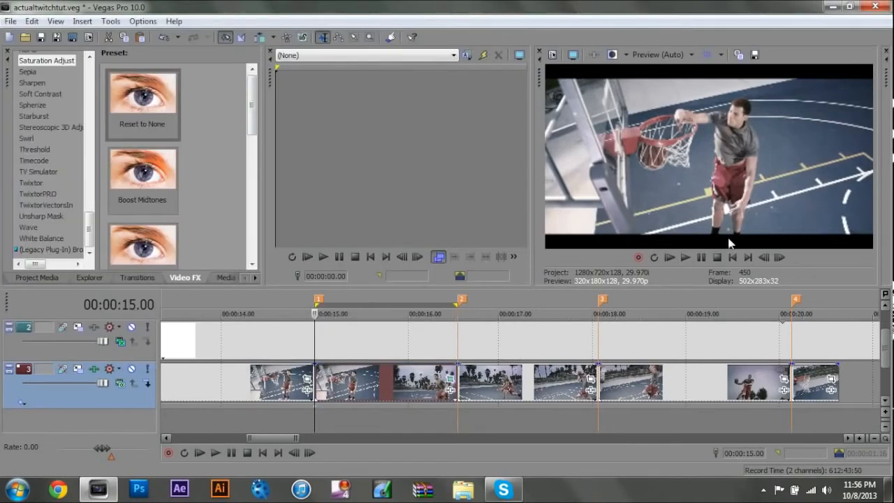
pyautogui.click(685, 257)
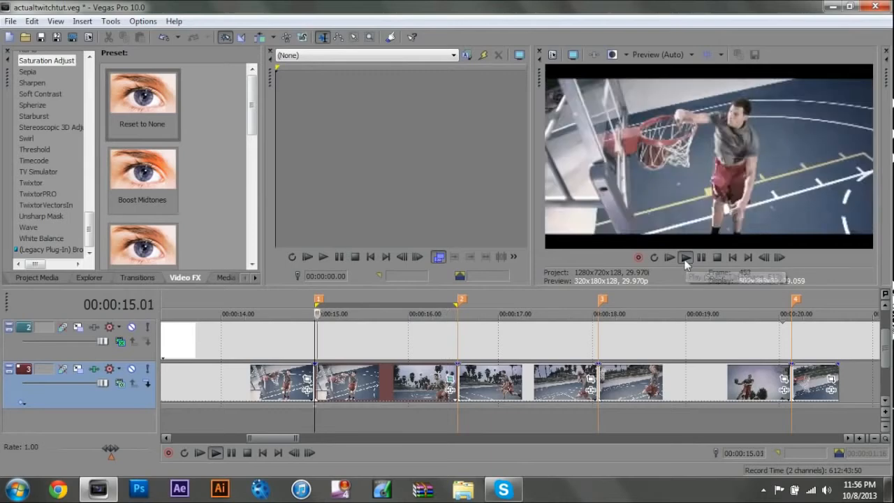
pyautogui.click(717, 258)
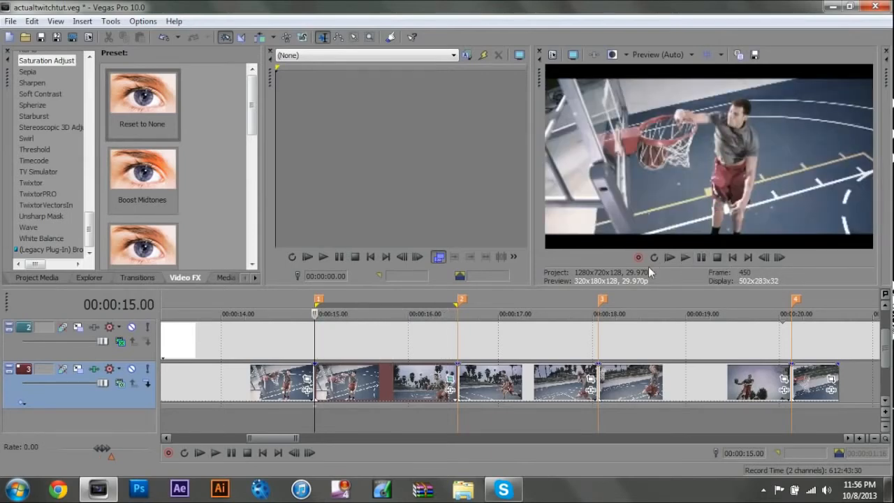
# - Insert a video track above the clip's track and paste a copy of the segment between markers 1 and 2 onto it at 00:00:15.00
pyautogui.rightClick(109, 394)
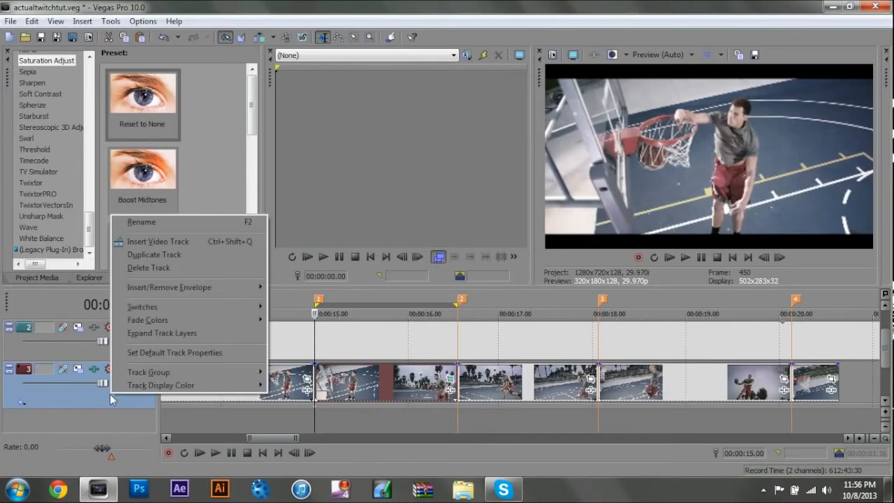
pyautogui.click(200, 244)
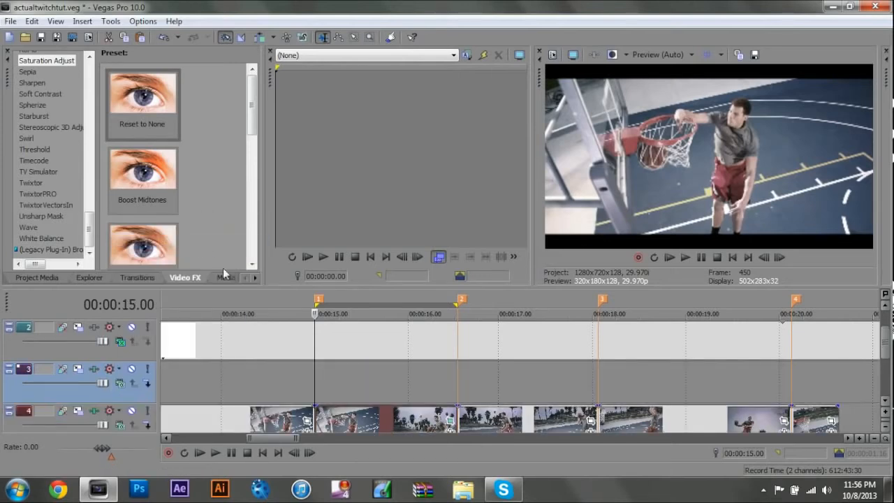
pyautogui.rightClick(328, 418)
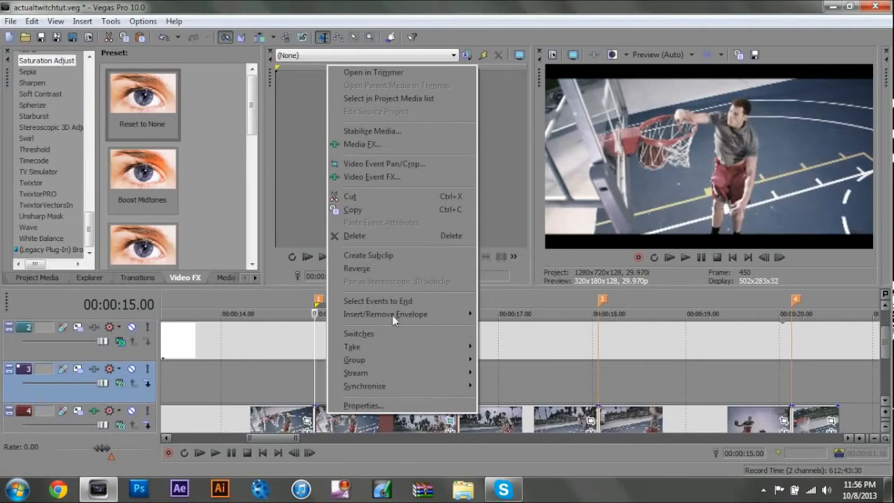
pyautogui.click(389, 209)
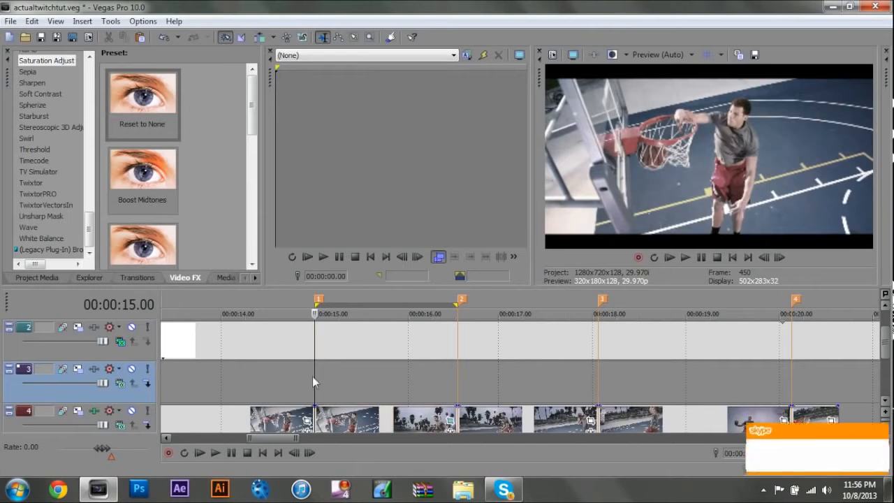
pyautogui.rightClick(347, 374)
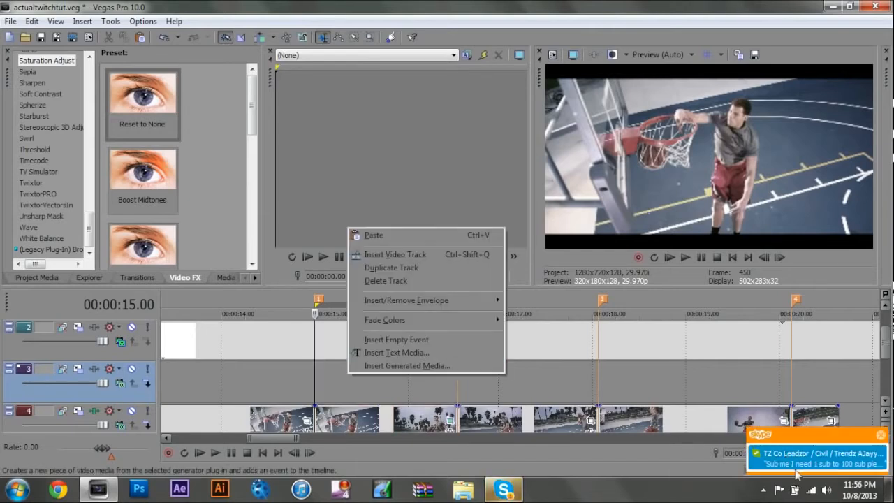
pyautogui.click(435, 241)
pyautogui.click(316, 378)
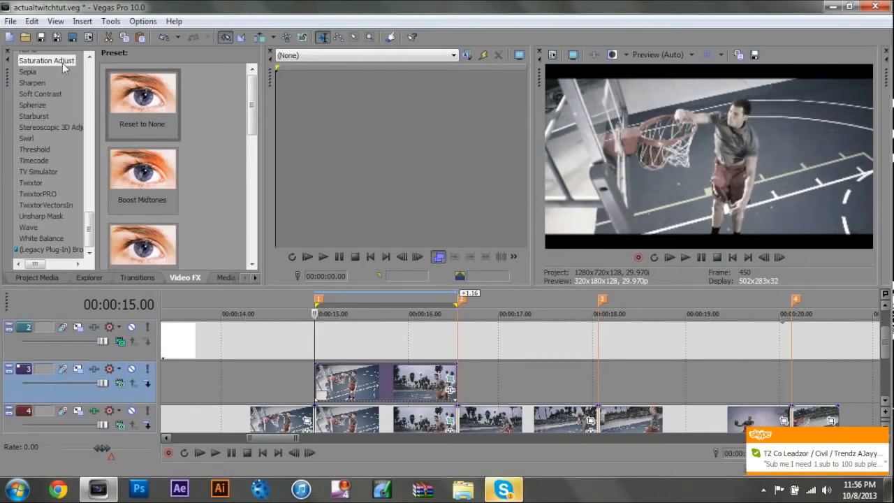
# - Add the Saturation Adjust effect with the Reset to None preset to the new track 3 and set its Low value to 1.0000
pyautogui.click(139, 98)
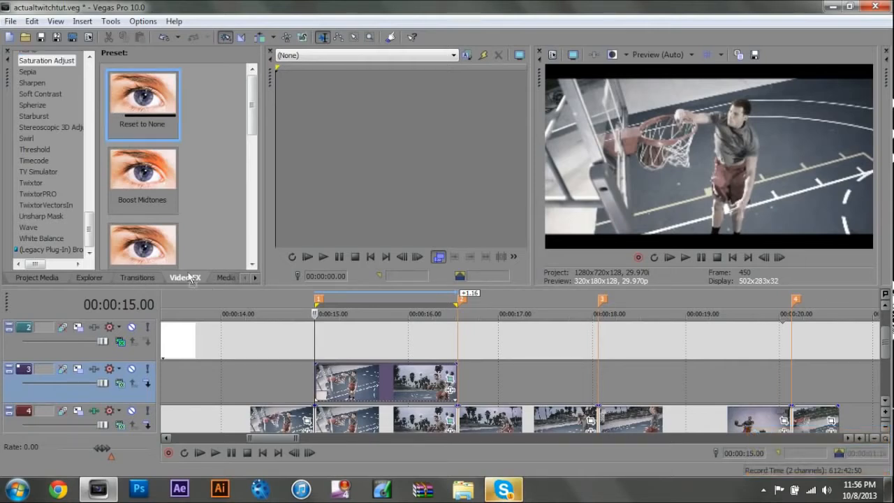
pyautogui.click(96, 369)
pyautogui.moveTo(134, 243); pyautogui.dragTo(216, 242)
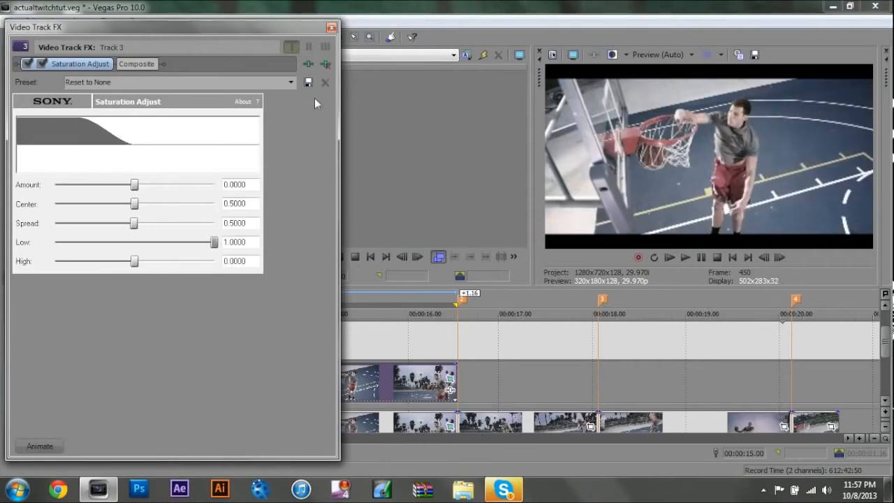
pyautogui.click(332, 28)
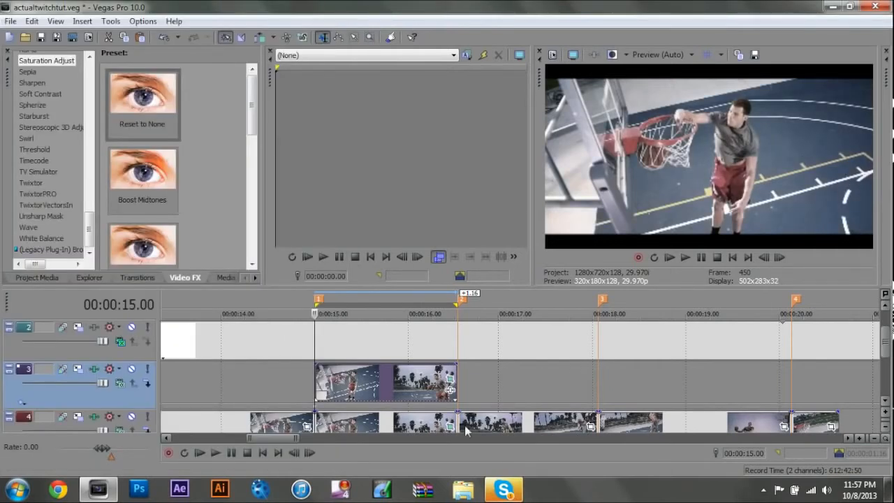
# - Apply the Stereoscopic 3D Adjust effect with the (Default) preset to the copied segment on track 3
pyautogui.click(886, 402)
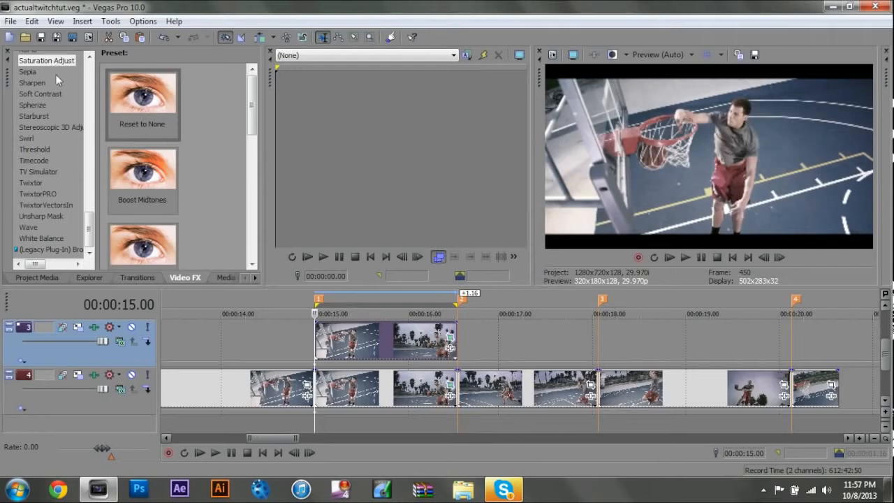
pyautogui.click(42, 130)
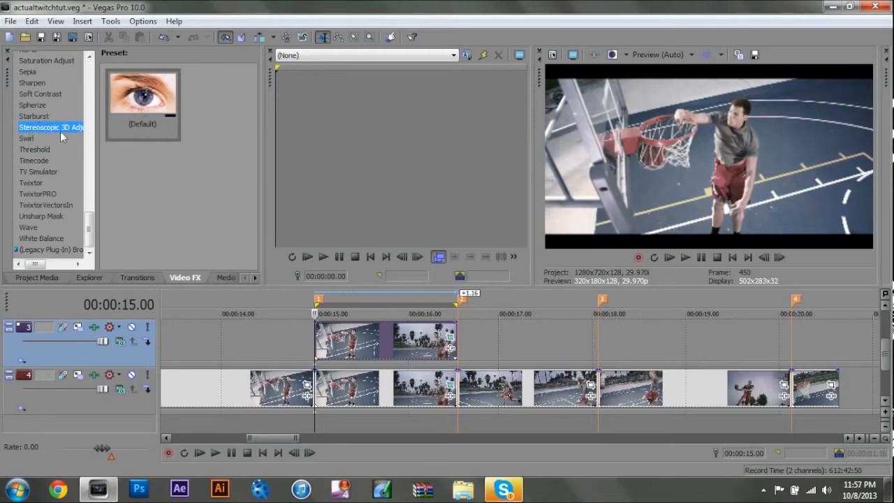
pyautogui.click(140, 93)
pyautogui.moveTo(140, 93); pyautogui.dragTo(353, 348)
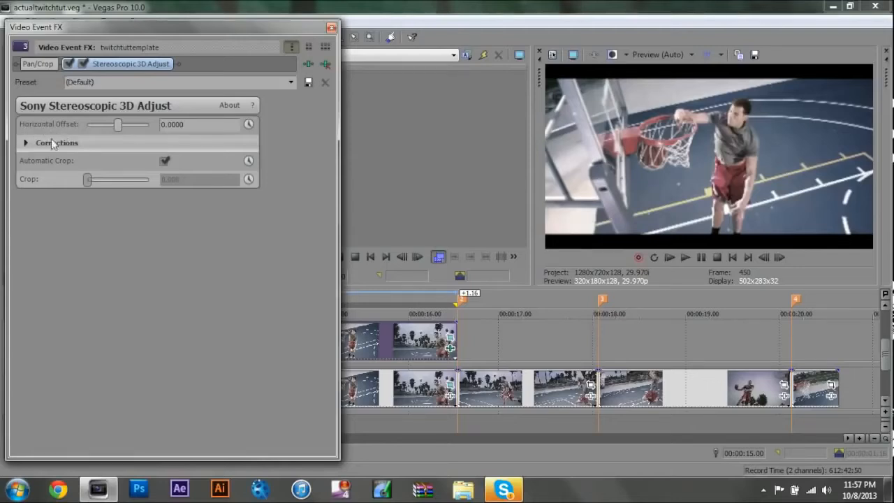
# - Set the effect's Zoom correction to about 0.0368 and Keystone to about 0.0053, and close the effect settings
pyautogui.click(26, 143)
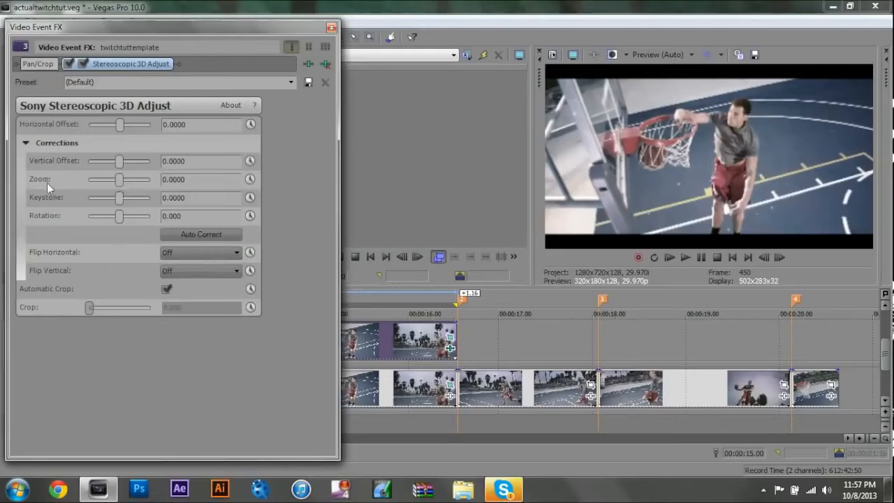
pyautogui.moveTo(119, 180); pyautogui.dragTo(128, 179)
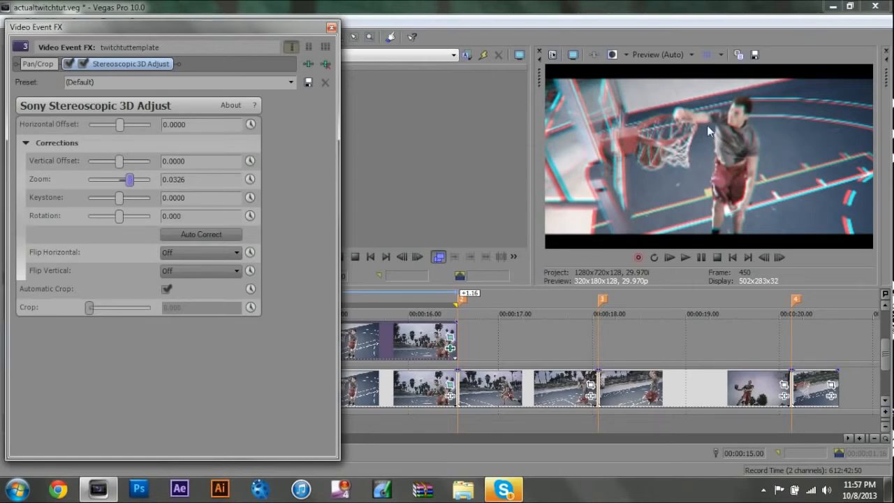
pyautogui.moveTo(128, 181); pyautogui.dragTo(197, 158)
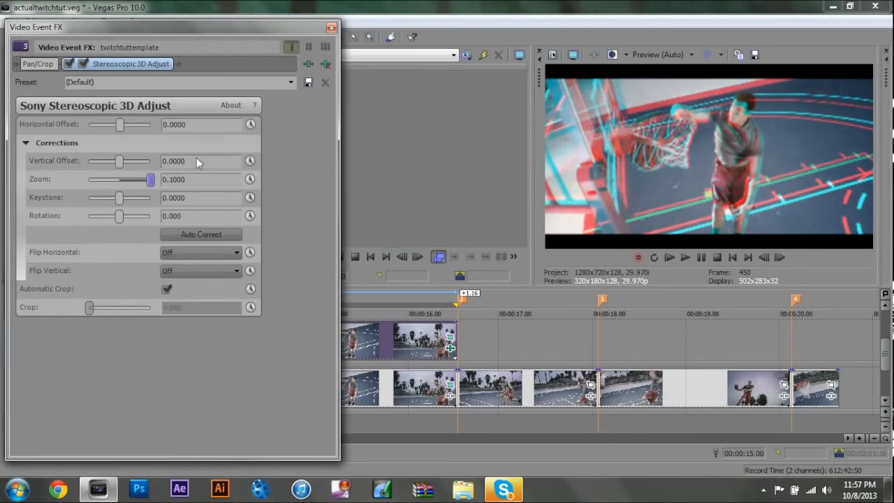
pyautogui.moveTo(138, 179); pyautogui.dragTo(129, 185)
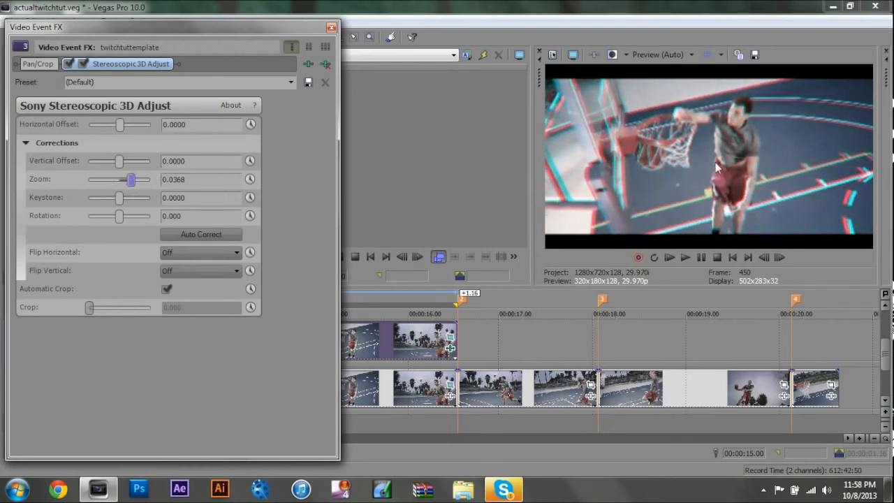
pyautogui.moveTo(118, 197); pyautogui.dragTo(121, 197)
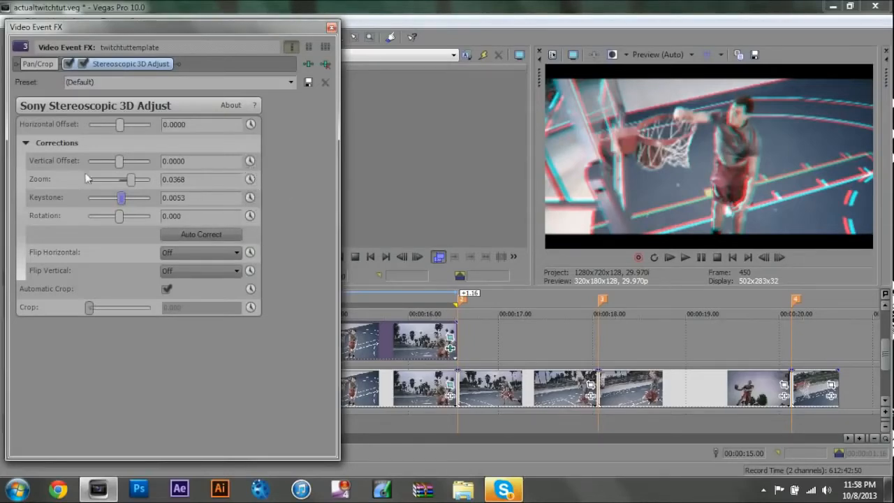
pyautogui.click(332, 27)
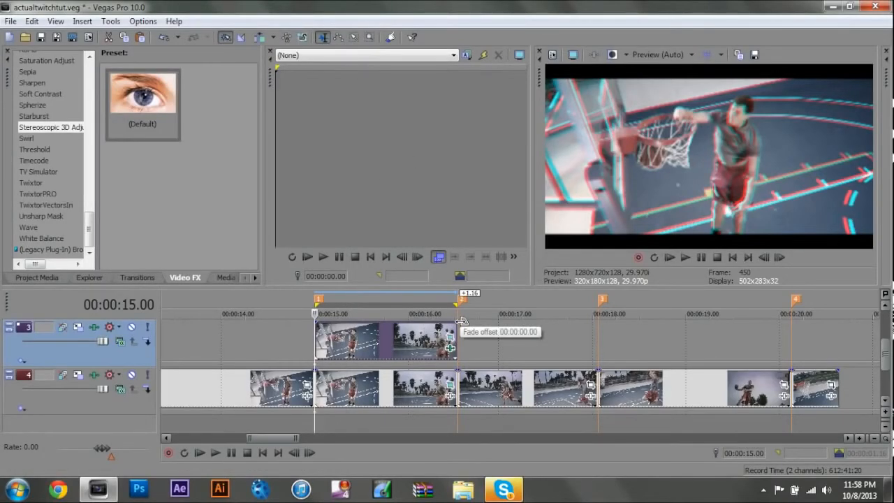
# - Add a fade-out across the full length of the copied segment on track 3 and preview it from 00:00:15.00
pyautogui.moveTo(456, 321); pyautogui.dragTo(259, 364)
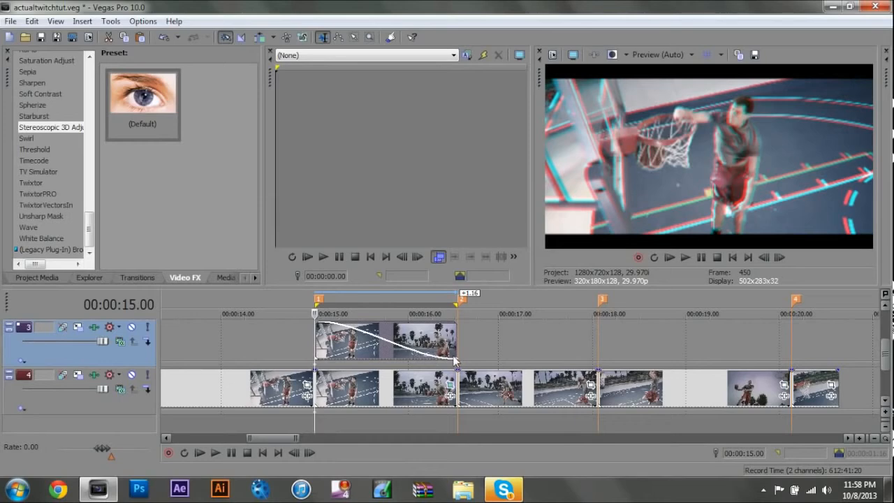
pyautogui.click(687, 257)
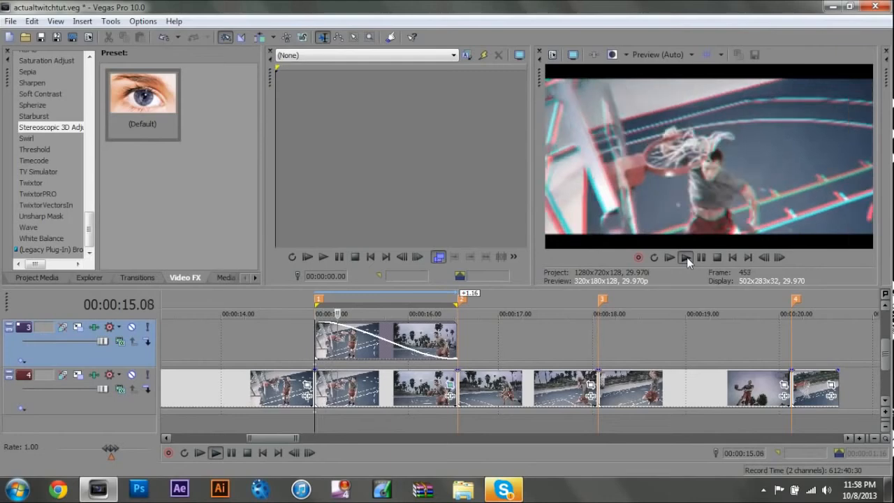
pyautogui.click(718, 258)
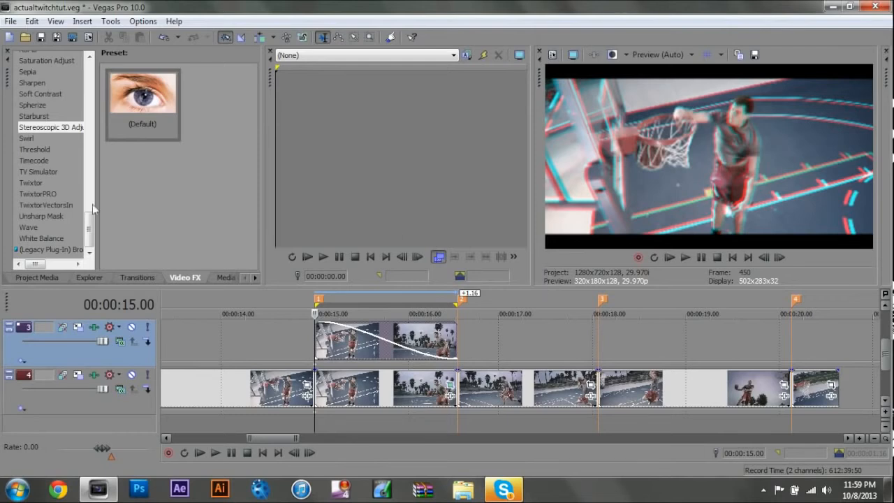
# - Apply the RSMB effect with the (Default) preset to the segments between markers 1 and 2 on tracks 4 and 3, and preview the frames
pyautogui.scroll(5, 41, 209)
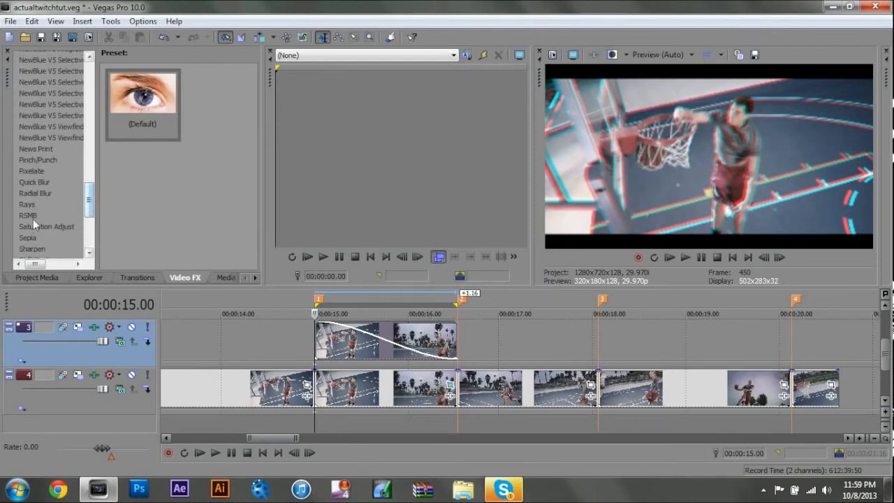
pyautogui.click(32, 216)
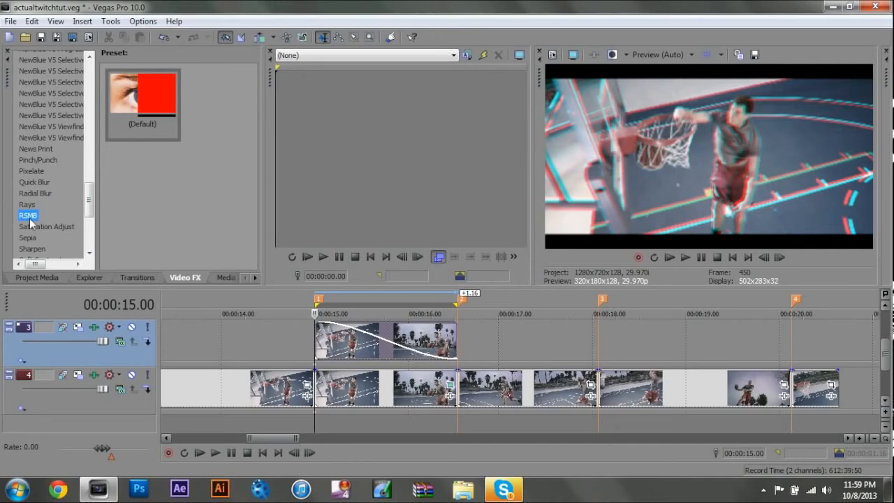
pyautogui.moveTo(143, 98); pyautogui.dragTo(377, 391)
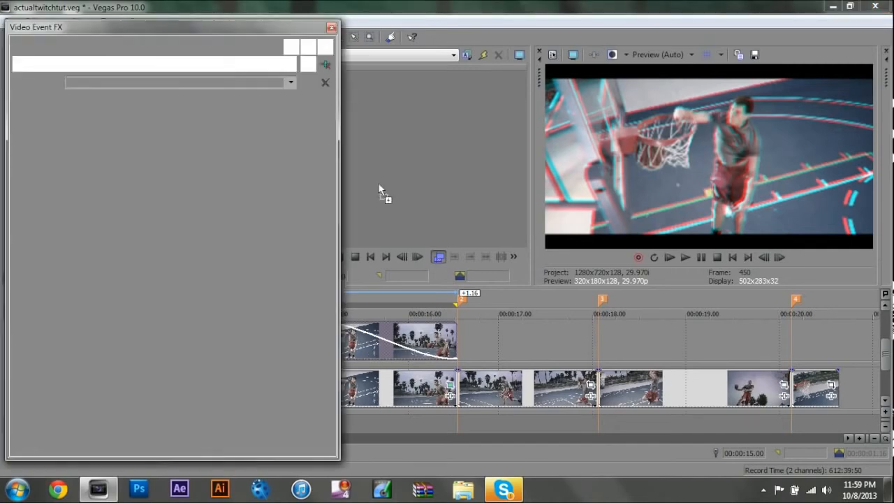
pyautogui.click(332, 27)
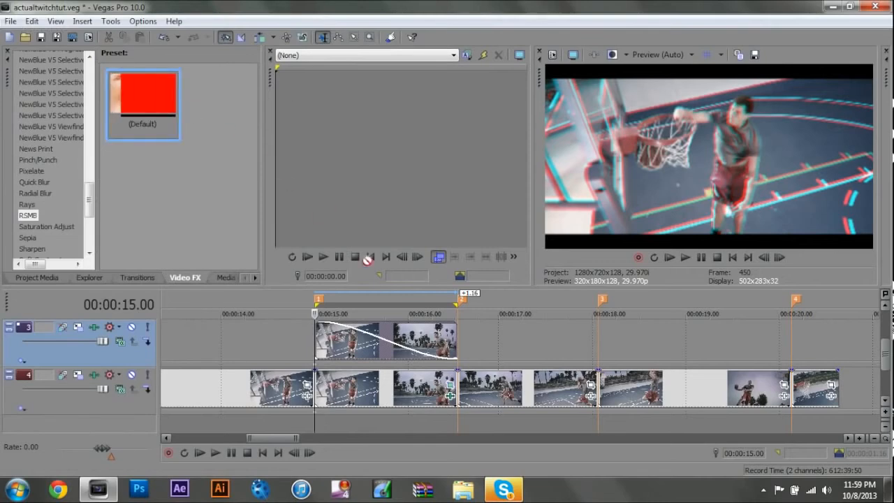
pyautogui.click(397, 331)
pyautogui.click(332, 27)
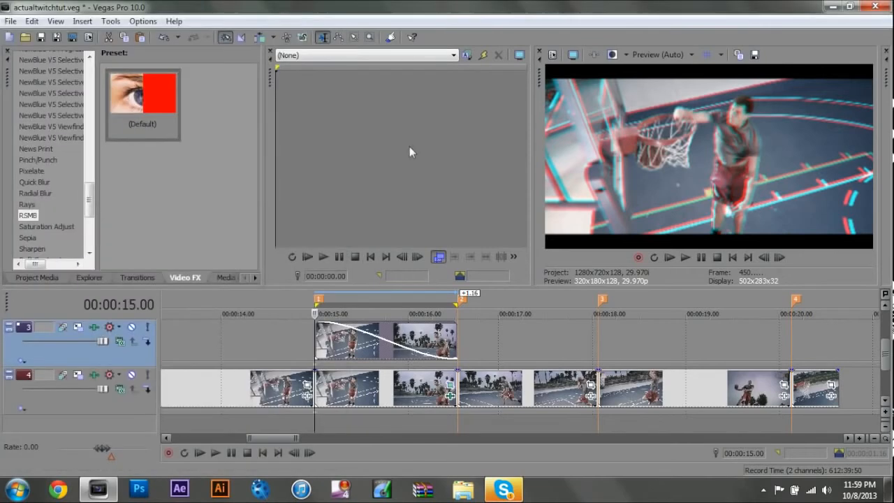
pyautogui.click(780, 258)
pyautogui.click(779, 257)
pyautogui.click(781, 259)
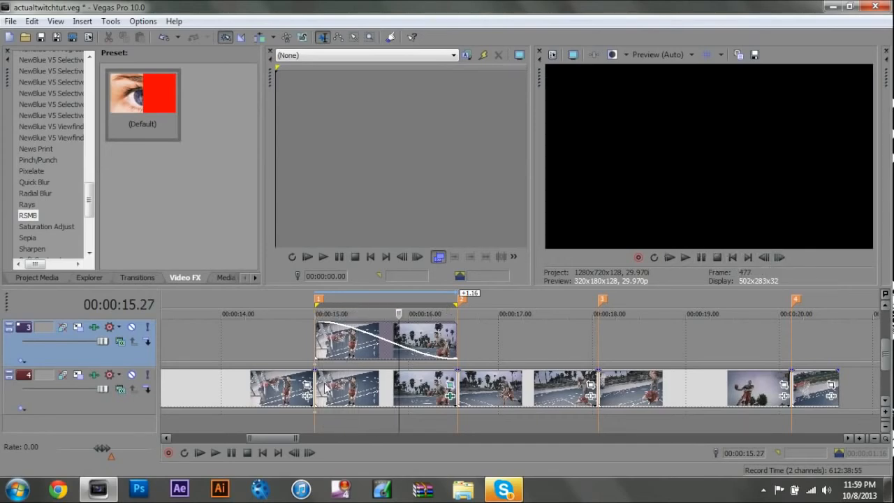
# - Add Gaussian Blur with the Reset to None preset to track 3's segment, set Horizontal range to 0.044 and Vertical range to 0.022, and check the frames
pyautogui.click(318, 384)
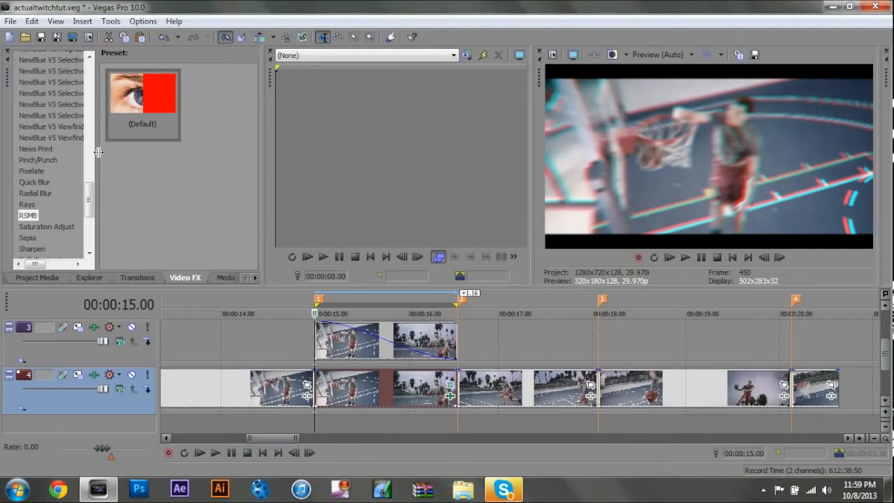
pyautogui.moveTo(89, 199); pyautogui.dragTo(89, 103)
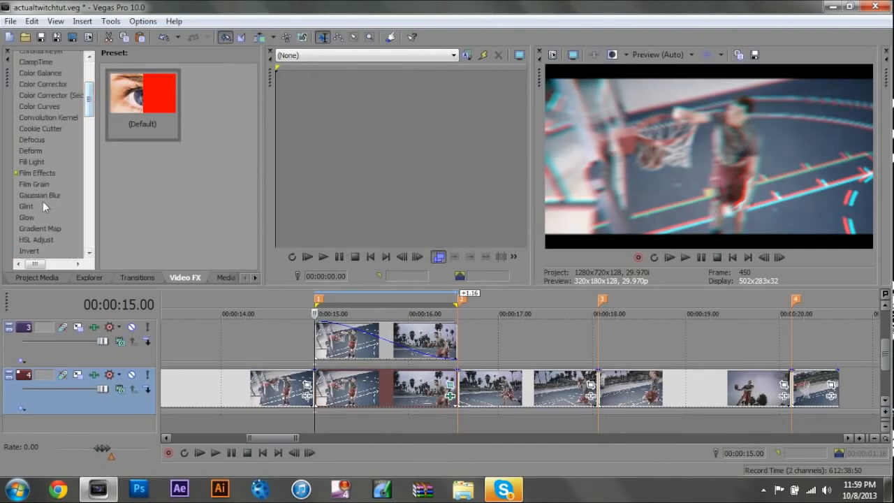
pyautogui.click(40, 195)
pyautogui.moveTo(143, 179); pyautogui.dragTo(370, 344)
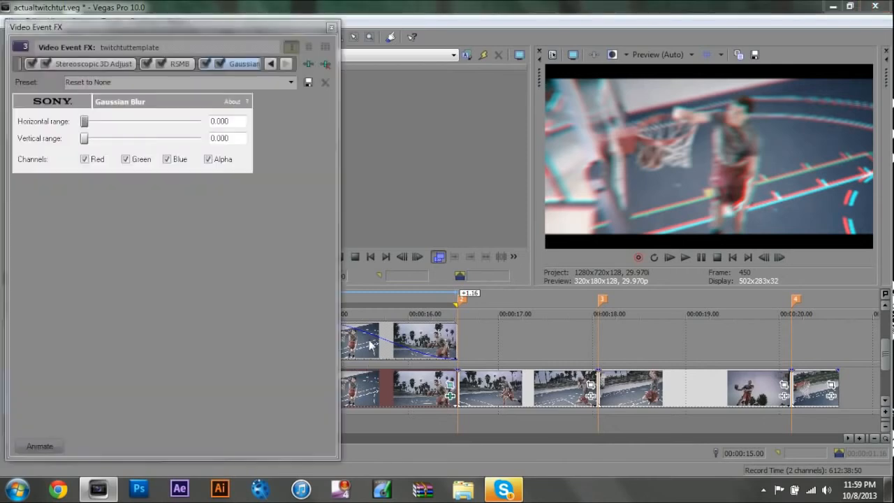
pyautogui.moveTo(85, 122); pyautogui.dragTo(87, 139)
pyautogui.click(331, 28)
pyautogui.click(779, 257)
pyautogui.click(780, 257)
pyautogui.click(781, 259)
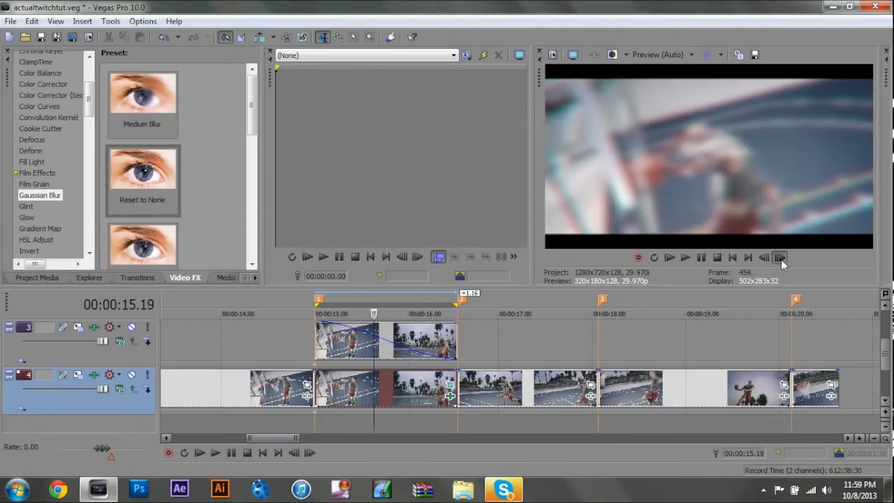
# - Remove the Gaussian Blur effect from the copied segment on track 3 and close the effect settings
pyautogui.moveTo(319, 324); pyautogui.dragTo(370, 326)
pyautogui.moveTo(286, 194); pyautogui.dragTo(353, 341)
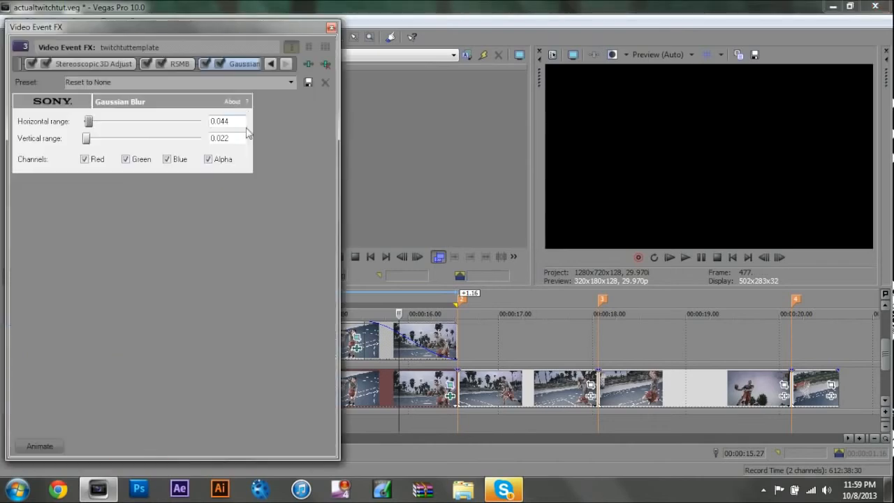
pyautogui.click(326, 64)
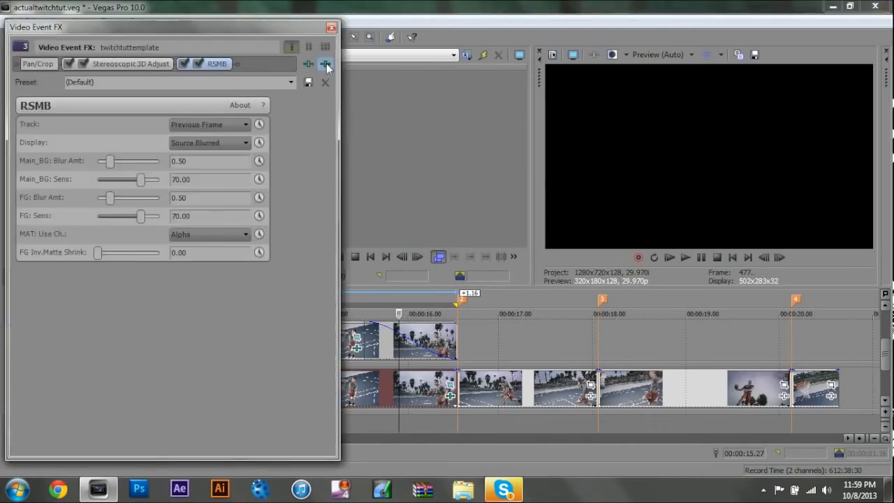
pyautogui.click(331, 27)
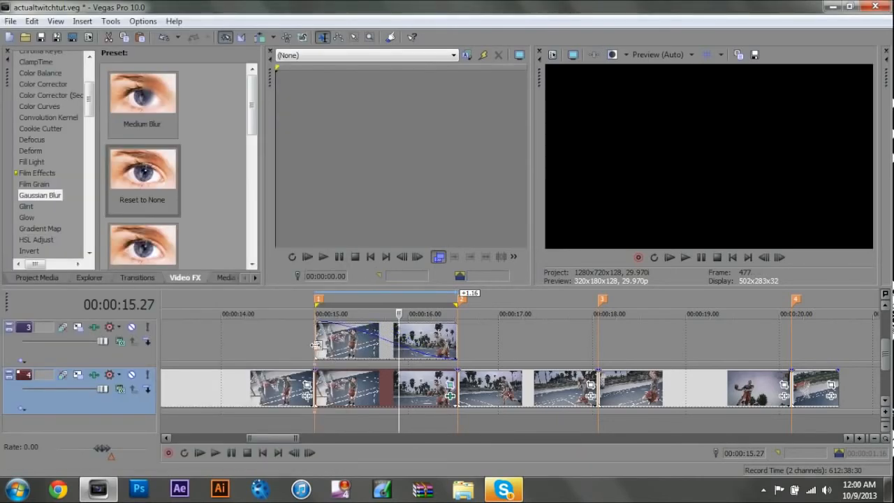
pyautogui.click(320, 348)
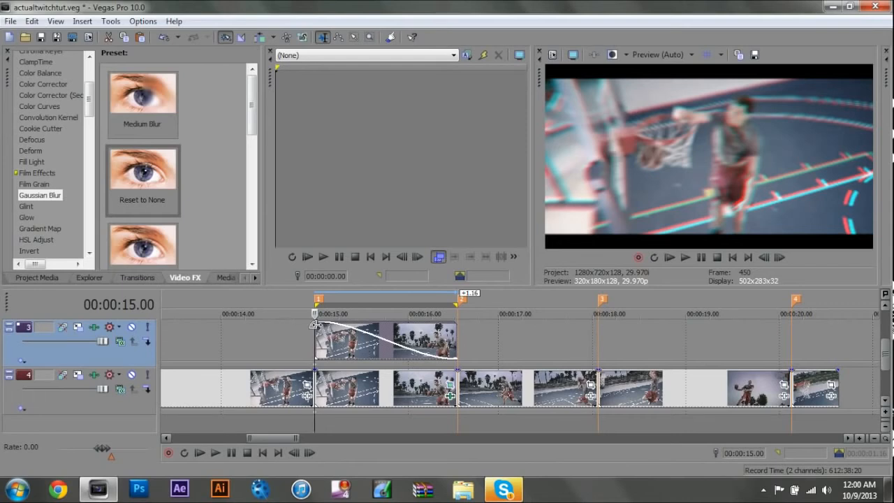
# - Add the TV Simulator effect with the Reset to None preset to the copied segment on track 3 and set Line sync to 0.9300
pyautogui.moveTo(91, 110); pyautogui.dragTo(90, 241)
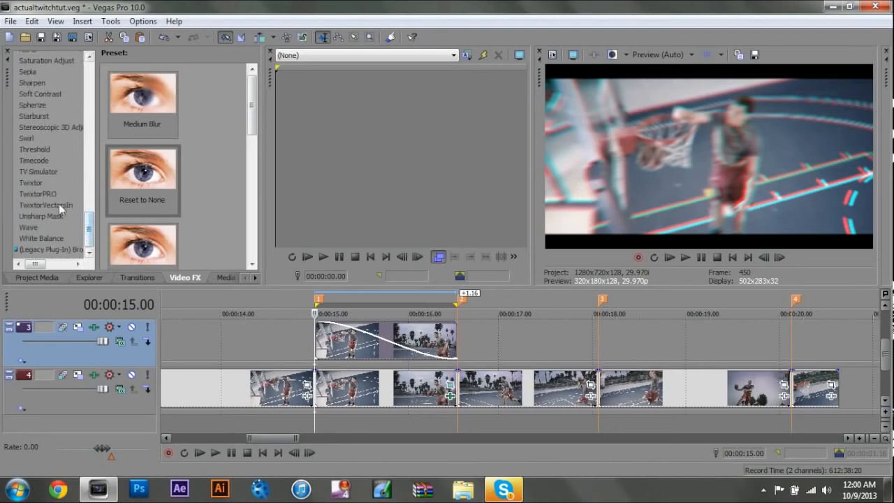
pyautogui.click(50, 170)
pyautogui.moveTo(254, 127)
pyautogui.mouseDown()
pyautogui.moveTo(252, 146)
pyautogui.moveTo(251, 126)
pyautogui.mouseUp()
pyautogui.moveTo(156, 244); pyautogui.dragTo(350, 348)
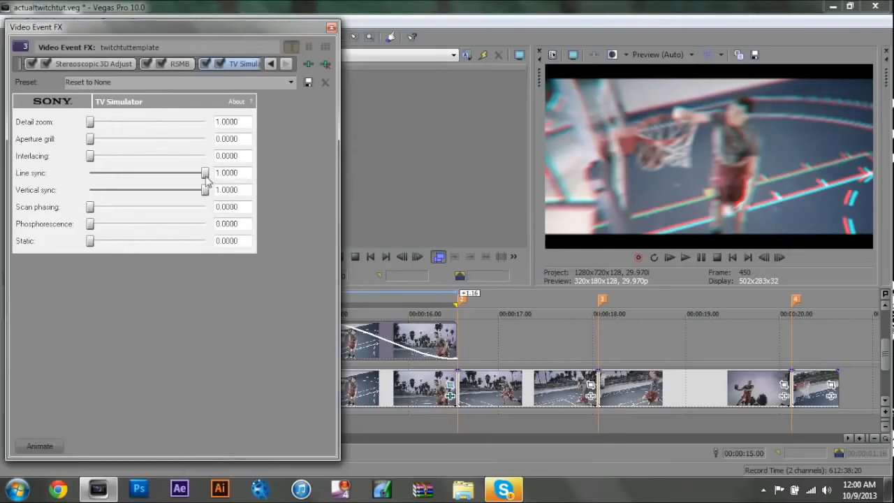
pyautogui.moveTo(204, 177); pyautogui.dragTo(198, 182)
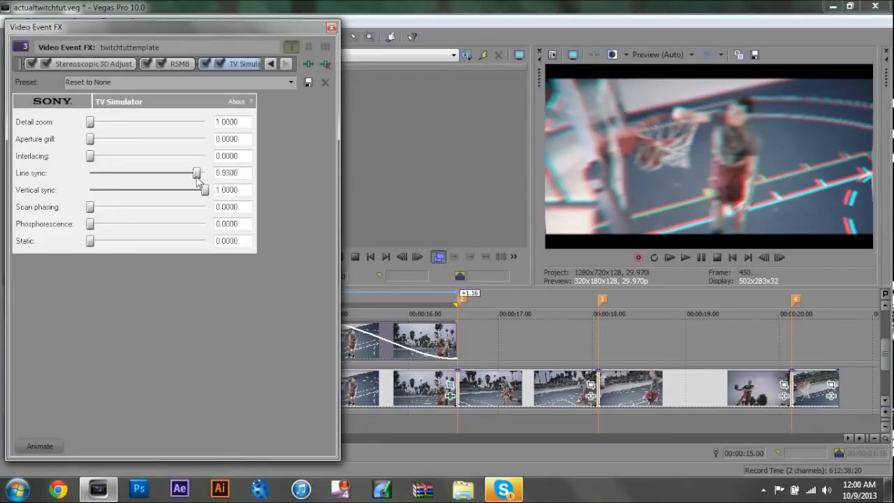
# - Examine the TV Simulator distortion frame by frame, forward and back, near the start of the copied segment
pyautogui.click(781, 258)
pyautogui.click(781, 258)
pyautogui.click(781, 259)
pyautogui.click(781, 259)
pyautogui.click(782, 259)
pyautogui.click(781, 258)
pyautogui.click(781, 258)
pyautogui.click(781, 258)
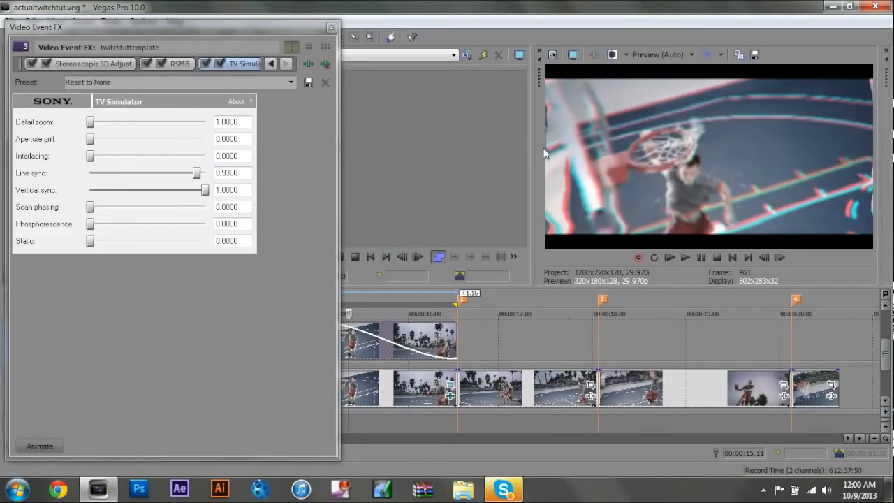
pyautogui.click(764, 257)
pyautogui.click(764, 257)
pyautogui.click(765, 257)
pyautogui.click(765, 258)
pyautogui.click(764, 257)
pyautogui.click(764, 257)
pyautogui.click(764, 257)
pyautogui.click(765, 257)
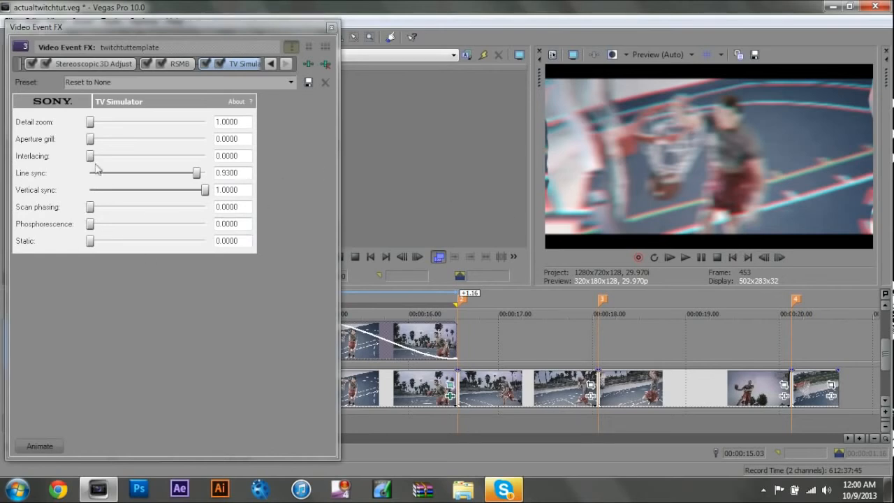
# - Set the TV Simulator's Line sync to 0.9700 and Aperture grill to about 0.2940, and check the following frame
pyautogui.moveTo(196, 172); pyautogui.dragTo(201, 175)
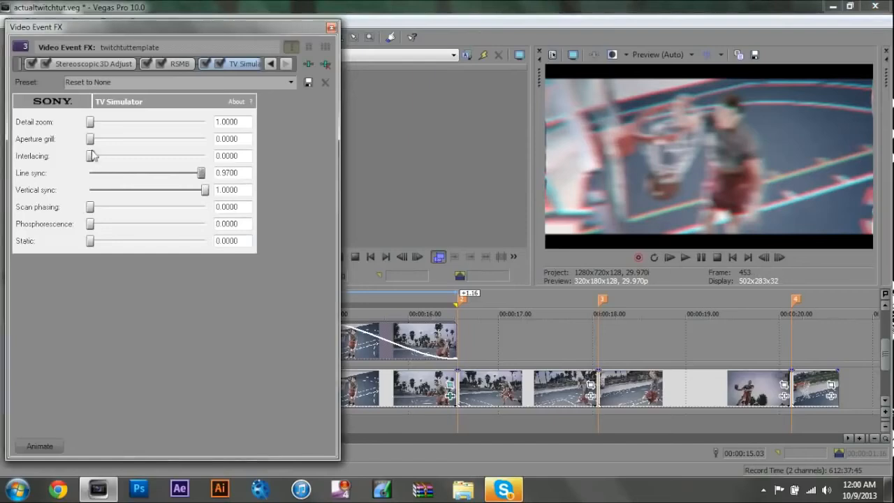
pyautogui.moveTo(90, 139); pyautogui.dragTo(123, 139)
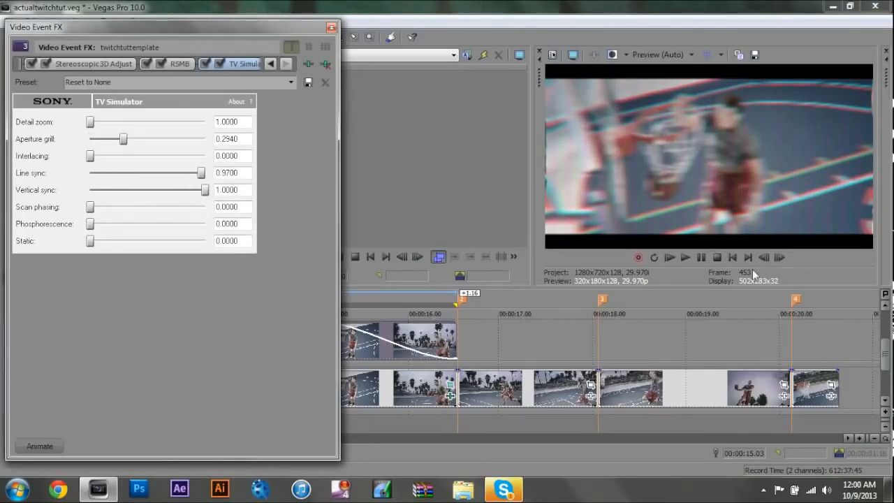
pyautogui.click(779, 257)
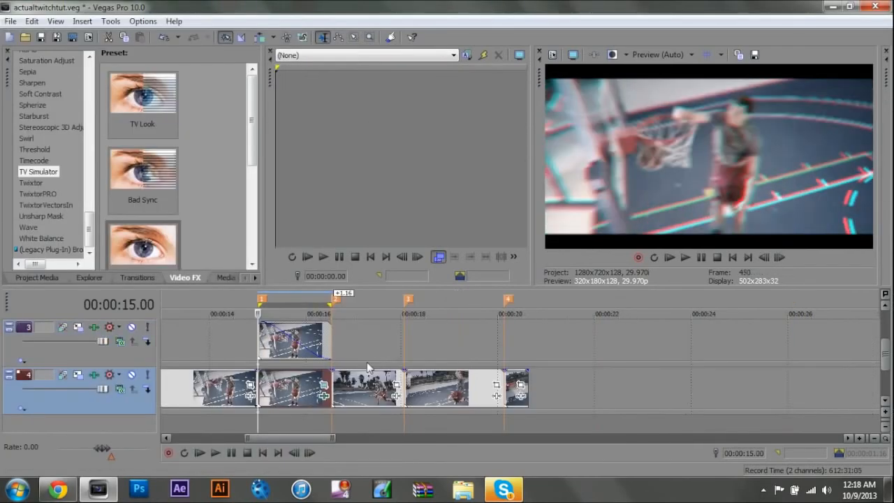
# - Check the effect chain of the copied segment on track 3 and close the effect settings
pyautogui.moveTo(261, 325); pyautogui.dragTo(316, 329)
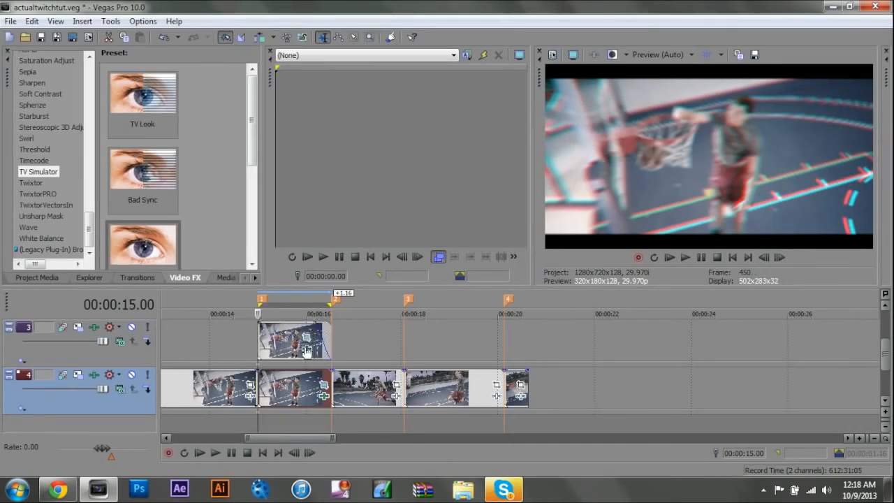
pyautogui.click(307, 339)
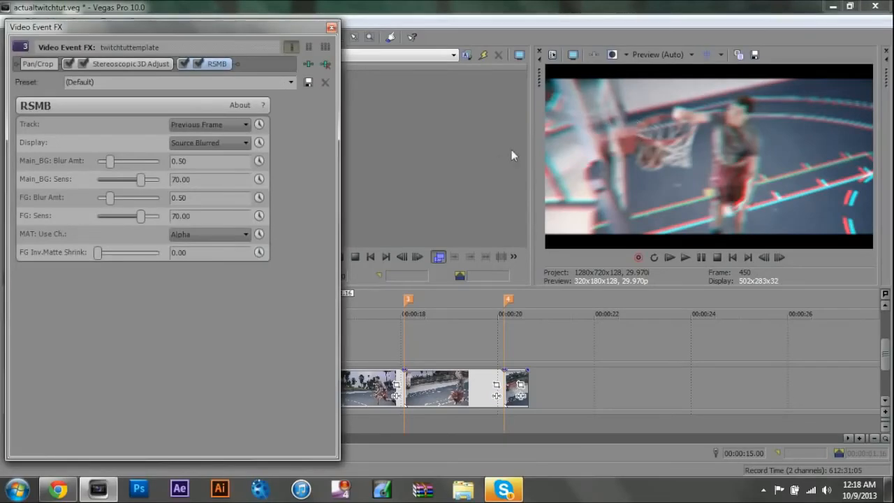
pyautogui.click(331, 28)
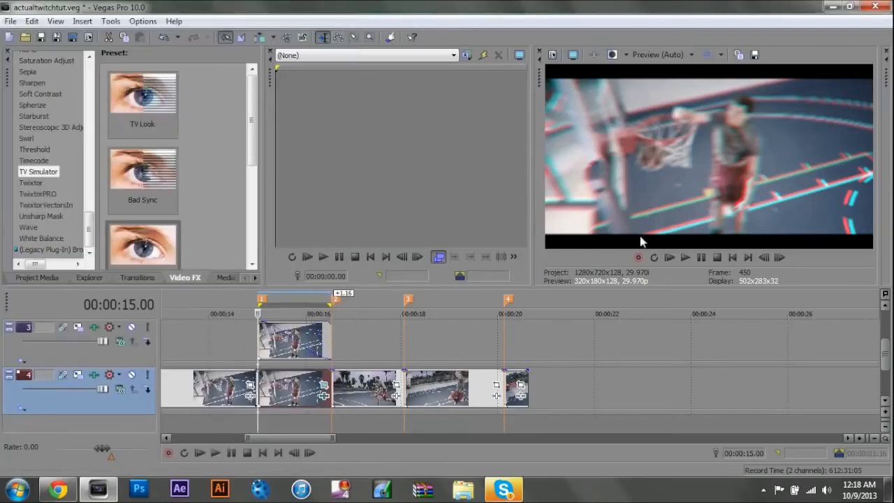
# - Preview the segment between markers 1 and 2 from 00:00:15.00 with its current effects
pyautogui.press('space')
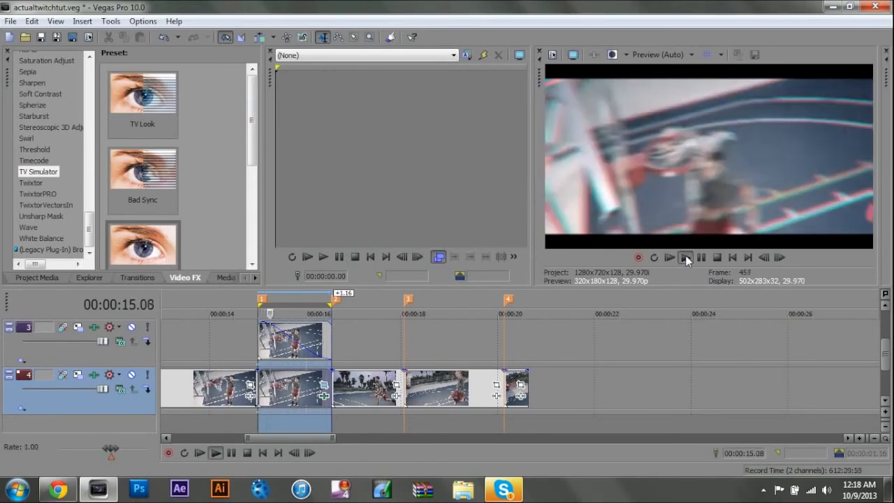
pyautogui.click(686, 258)
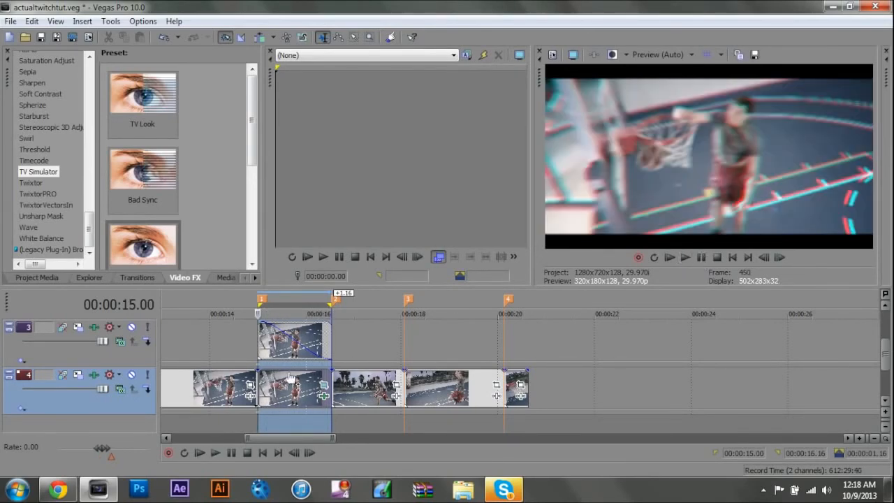
pyautogui.click(263, 393)
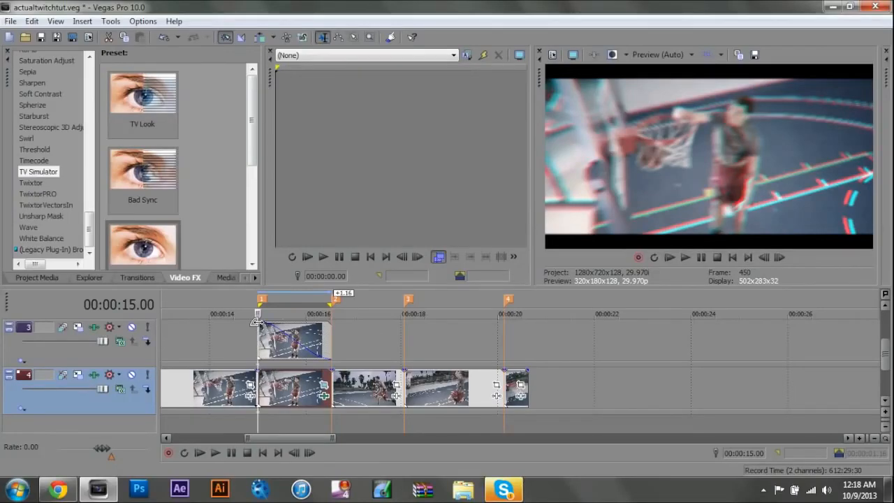
# - Remove the RSMB effect from the segments between markers 1 and 2 on tracks 3 and 4
pyautogui.moveTo(257, 322); pyautogui.dragTo(310, 323)
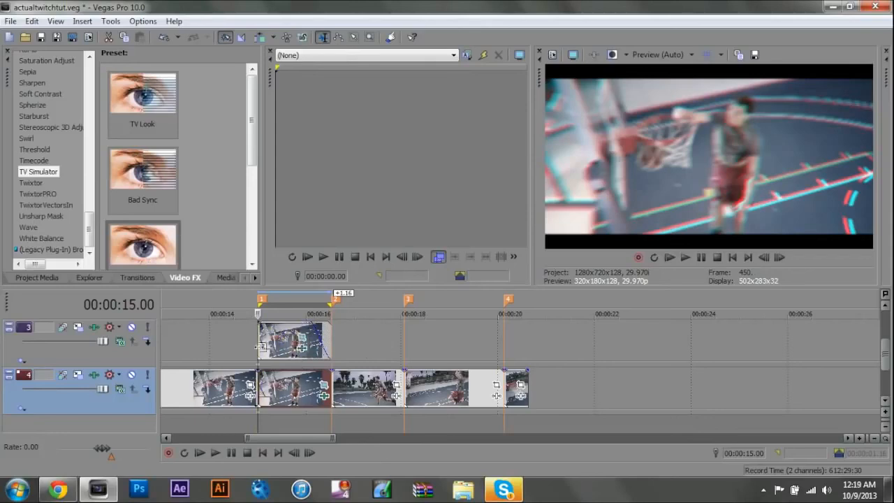
pyautogui.click(301, 352)
pyautogui.click(326, 64)
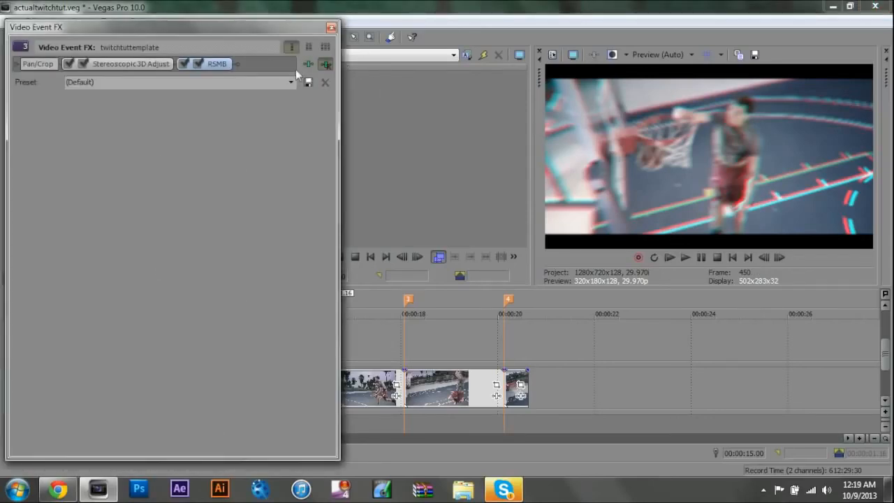
pyautogui.click(331, 27)
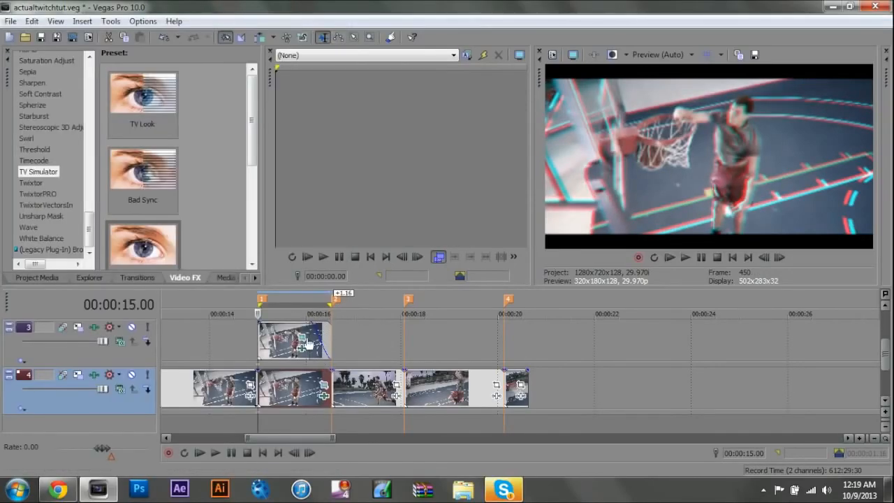
pyautogui.click(324, 385)
pyautogui.click(325, 66)
# - Play back the segment between markers 1 and 2 without RSMB and stop the playback
pyautogui.press('space')
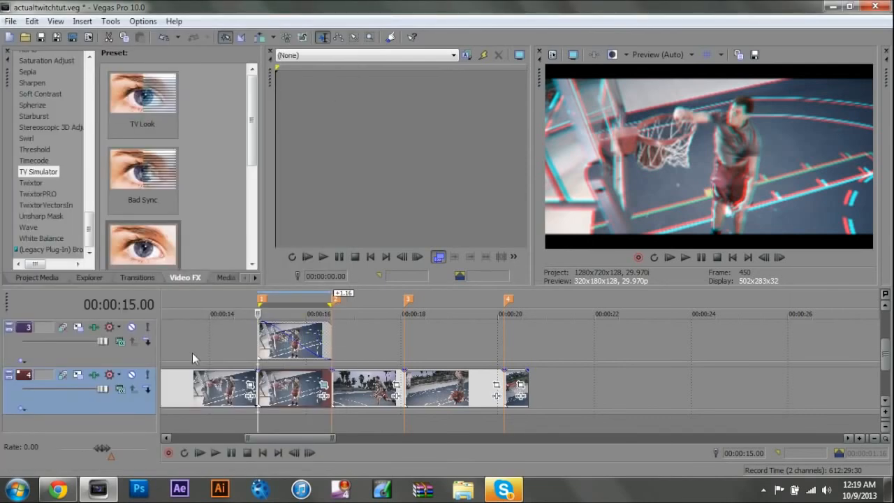
pyautogui.press('space')
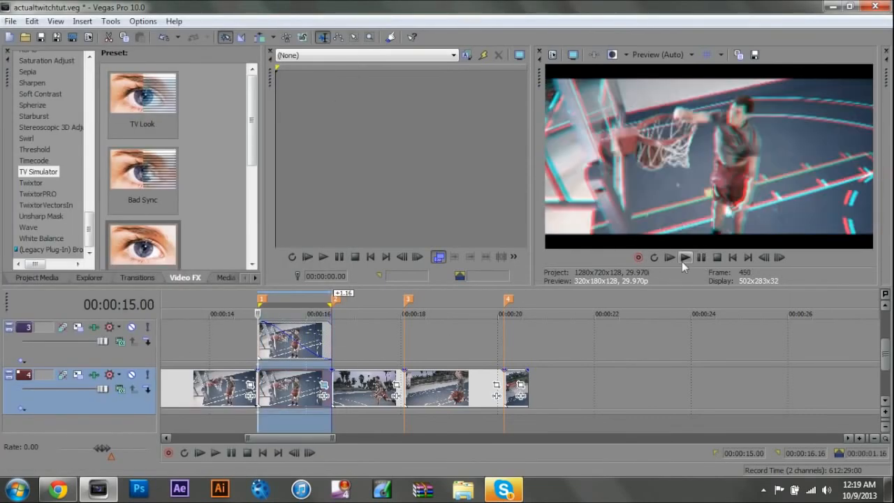
pyautogui.click(684, 258)
pyautogui.click(716, 257)
pyautogui.click(714, 257)
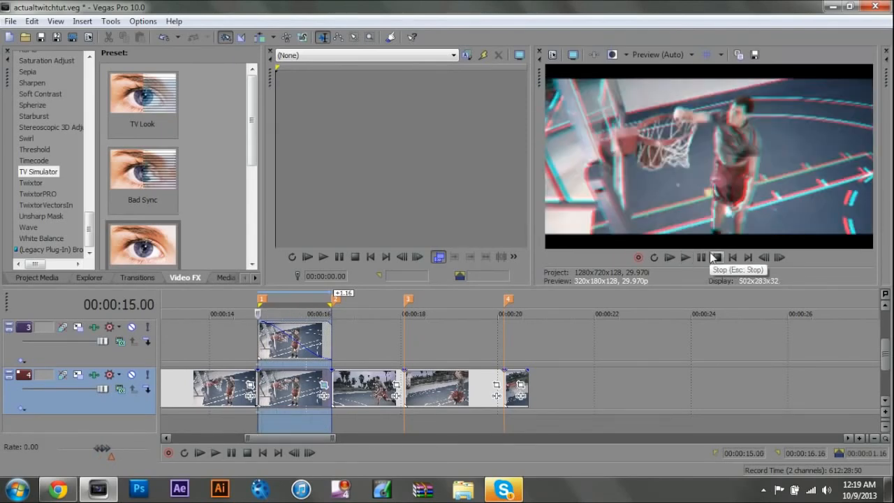